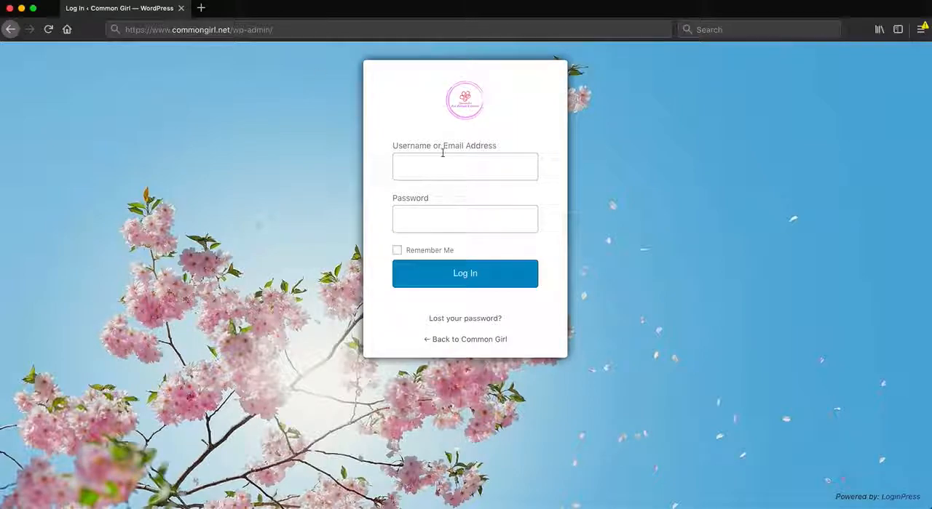
Switch to the Common Girl home page and look through its banner and the stories section below it
left_click(490, 141)
left_click(92, 14)
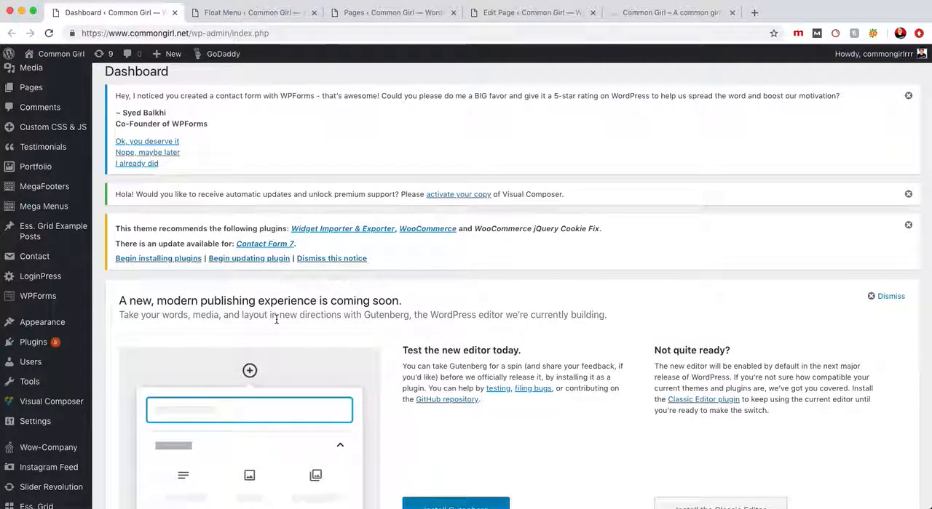
key("ctrl+Tab")
key("ctrl+Tab")
key("ctrl+Tab")
key("ctrl+Tab")
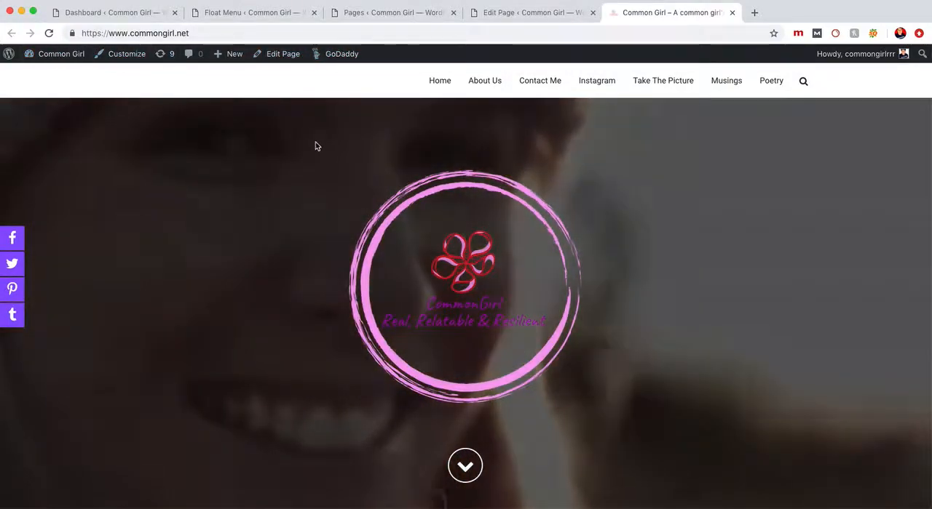
scroll(316, 144, "down", 5)
scroll(316, 147, "down", 1)
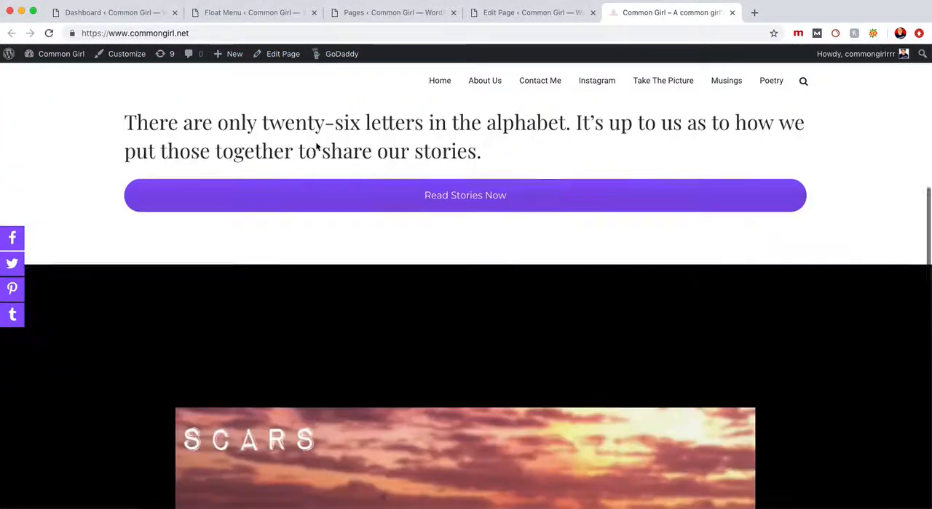
scroll(315, 147, "up", 6)
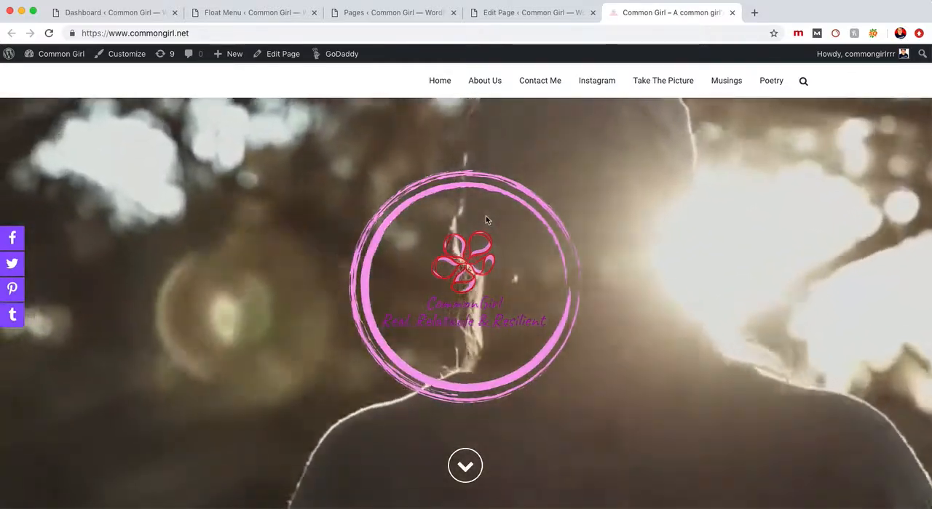
scroll(485, 222, "down", 15)
scroll(485, 223, "up", 15)
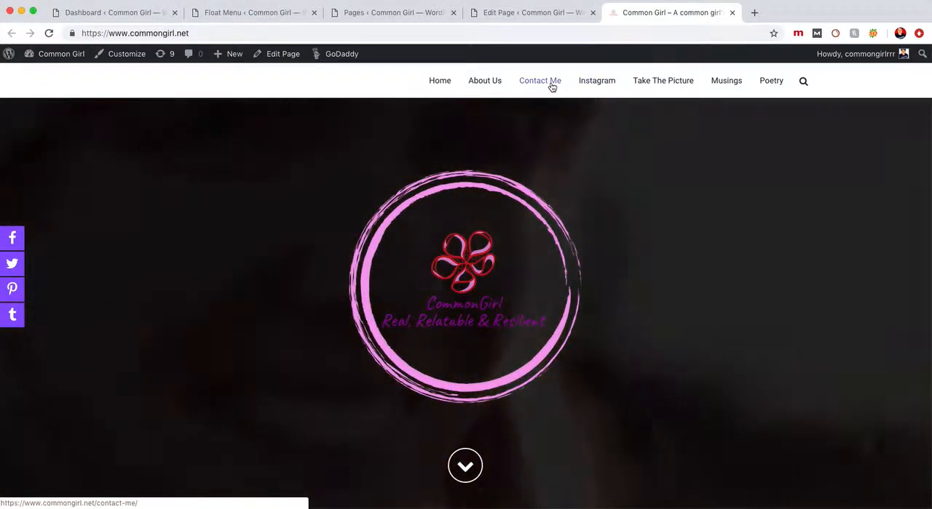
Open the site's Contact Me page and open its page editor in a separate browser tab placed before the live page
left_click(551, 87)
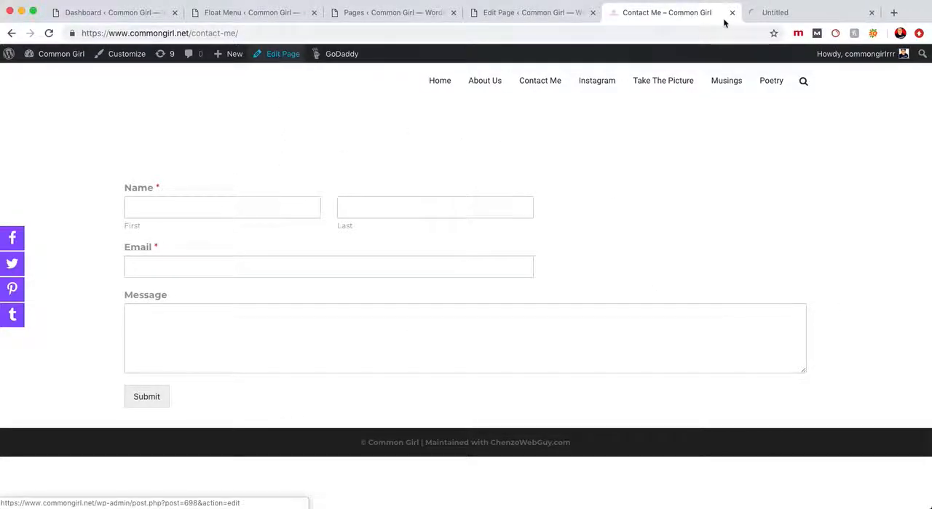
left_click_drag(786, 13, 670, 13)
scroll(391, 217, "down", 6)
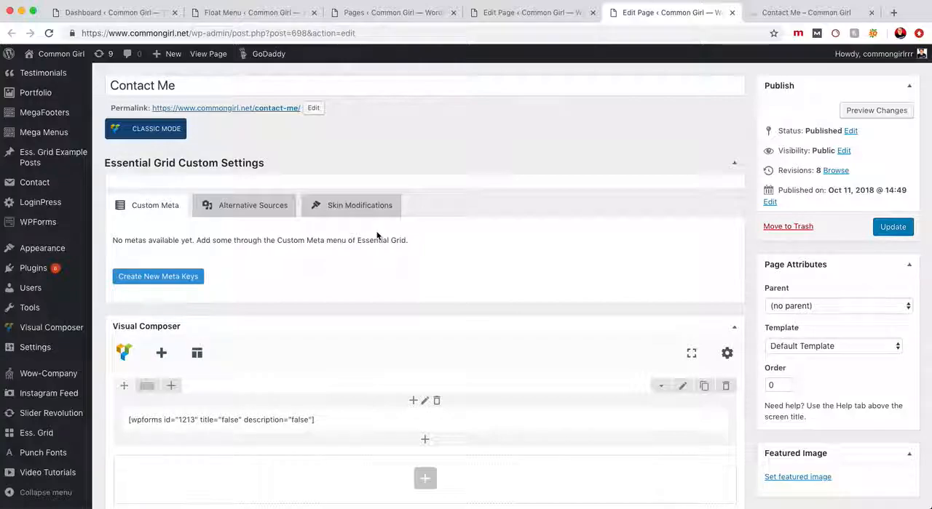
Compare the Contact Me page's title and Visual Composer content in the editor with the live page
triple_click(214, 88)
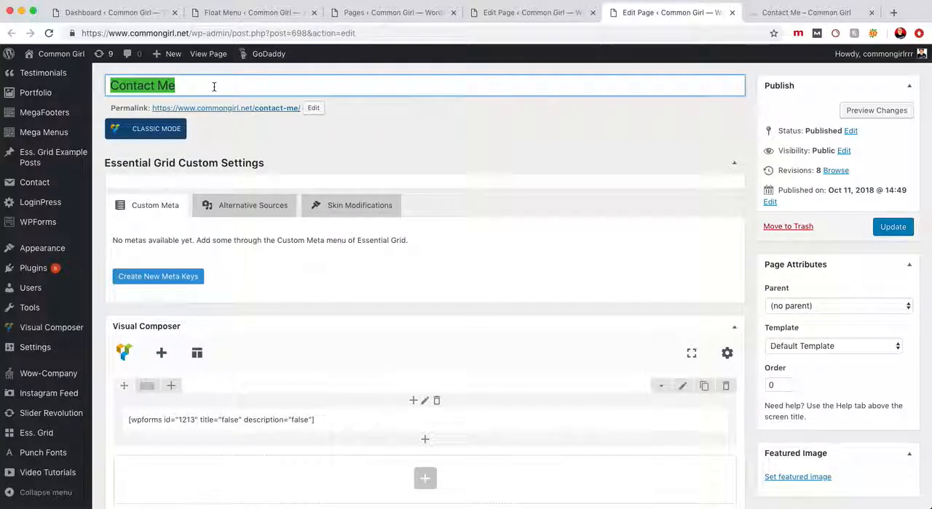
scroll(439, 315, "down", 4)
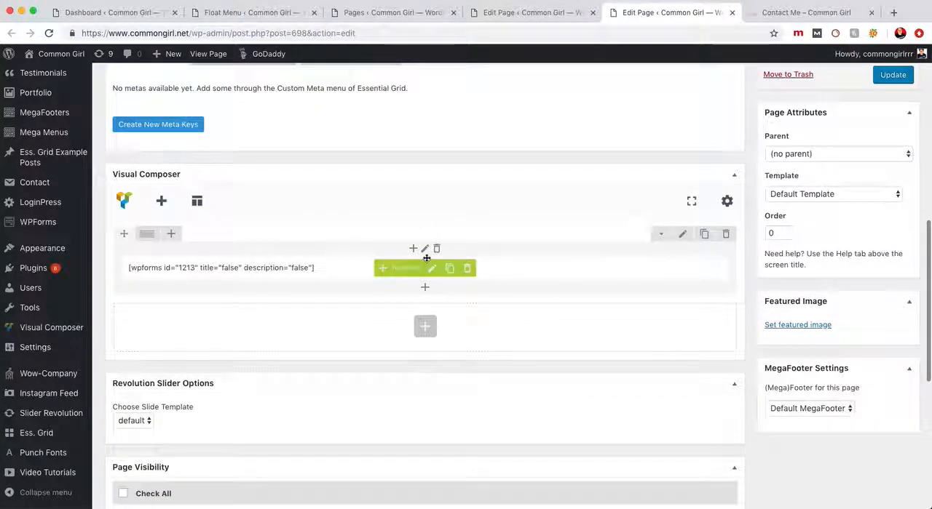
scroll(402, 236, "up", 2)
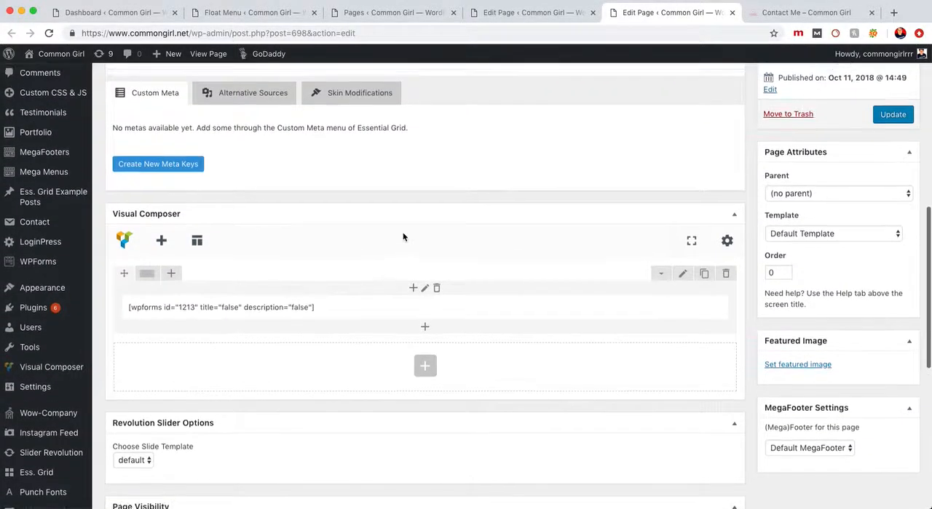
left_click(802, 15)
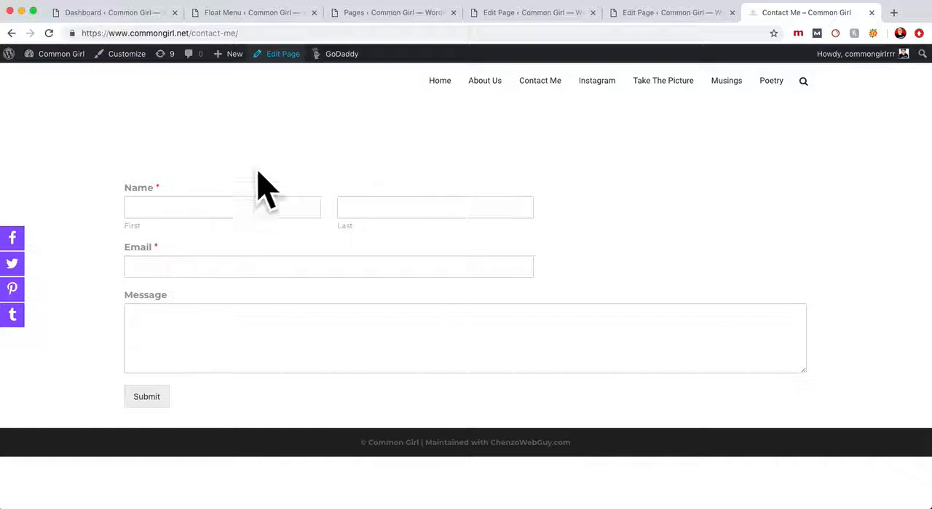
Prepend a Single Image element to the contact form's column in Visual Composer, finding it by searching for "image"
left_click(687, 14)
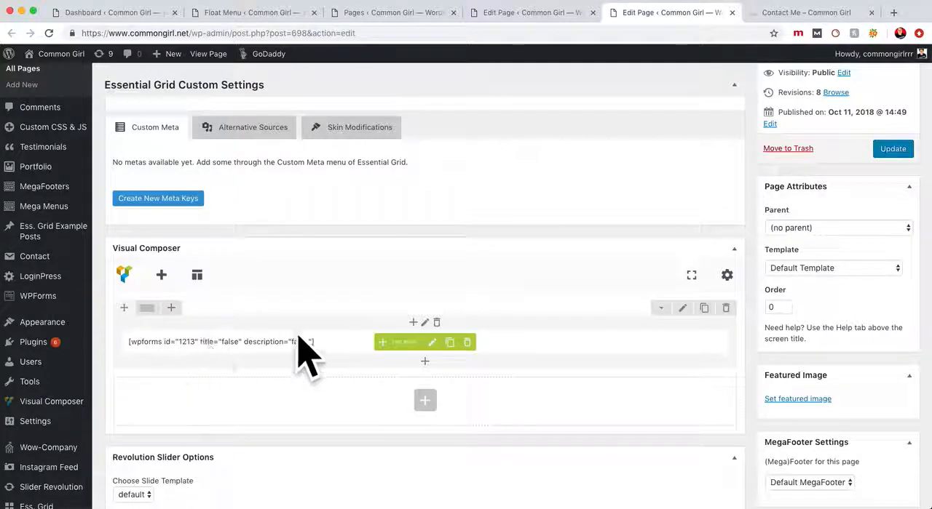
left_click(413, 325)
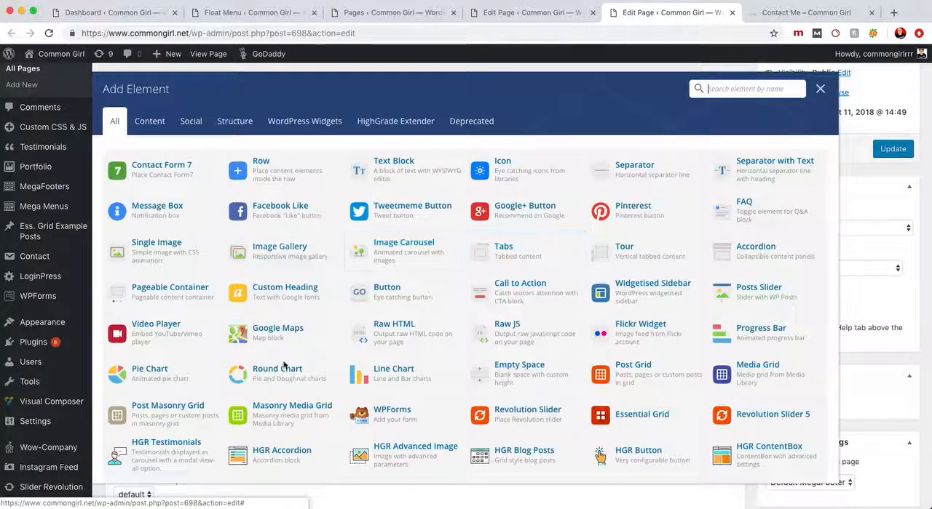
scroll(510, 291, "down", 5)
scroll(512, 292, "up", 5)
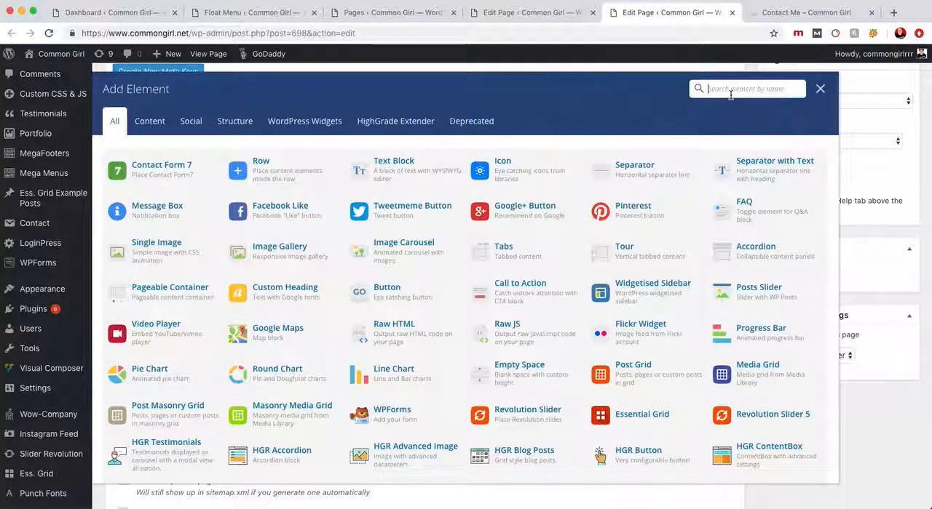
left_click(730, 95)
type("image")
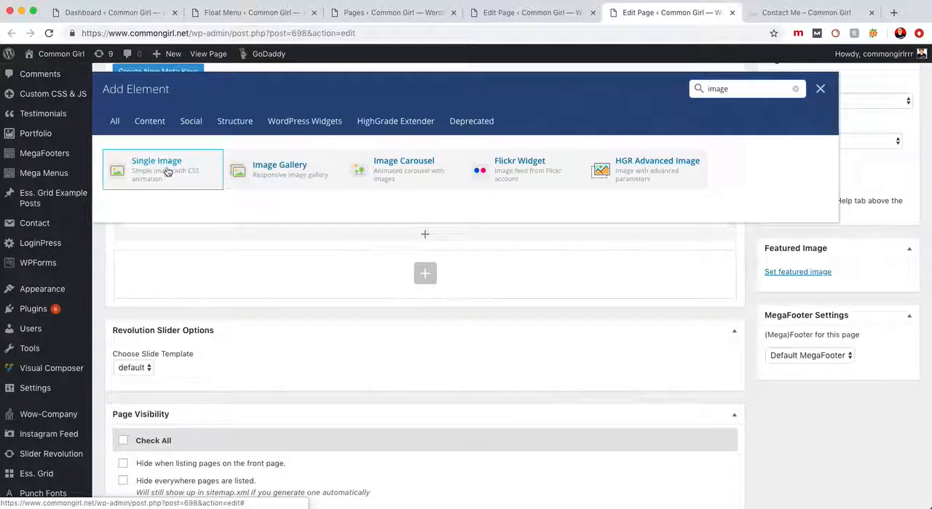
left_click(167, 171)
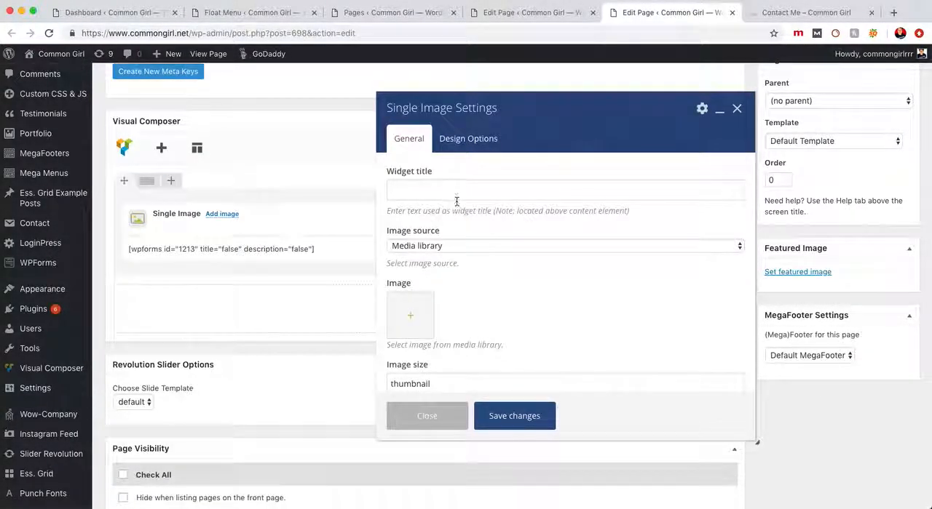
Review and close the Single Image settings without choosing an image, and move the element below the contact form shortcode
scroll(462, 226, "down", 8)
scroll(469, 257, "down", 3)
scroll(468, 261, "up", 10)
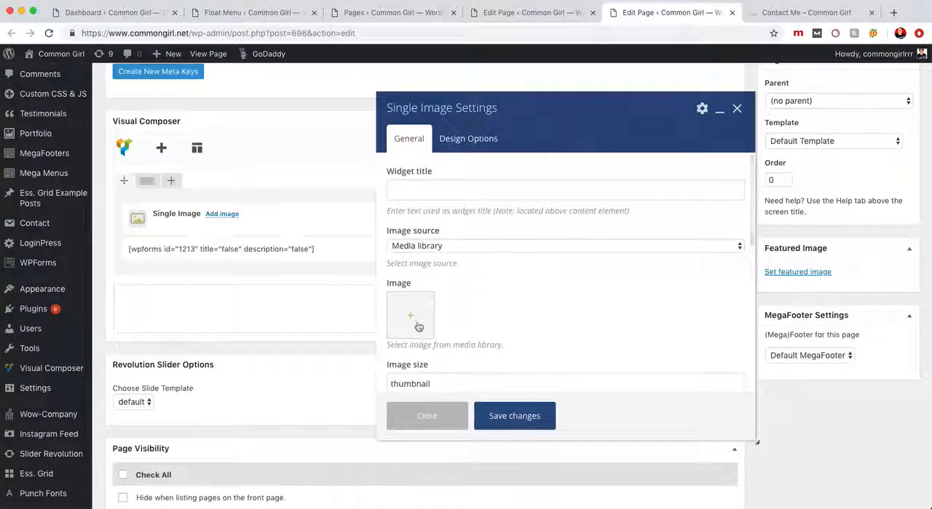
scroll(421, 324, "down", 2)
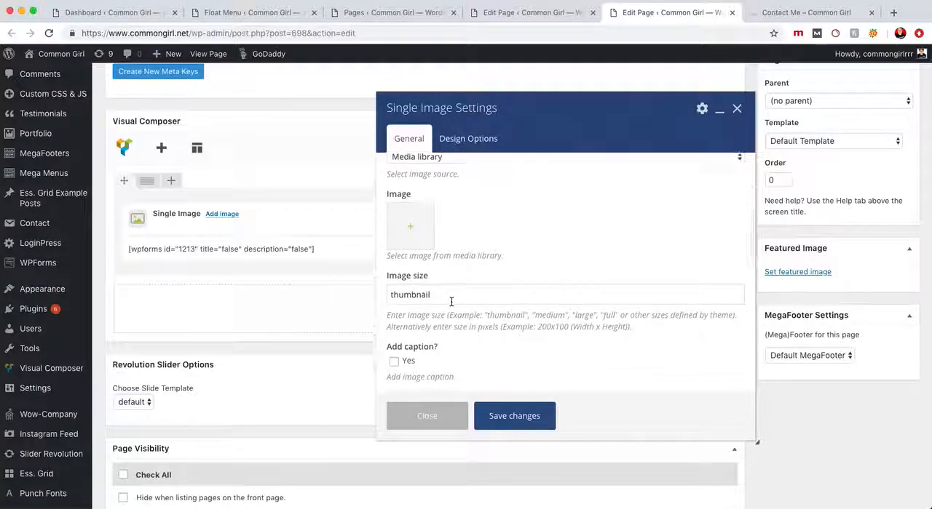
scroll(451, 301, "down", 3)
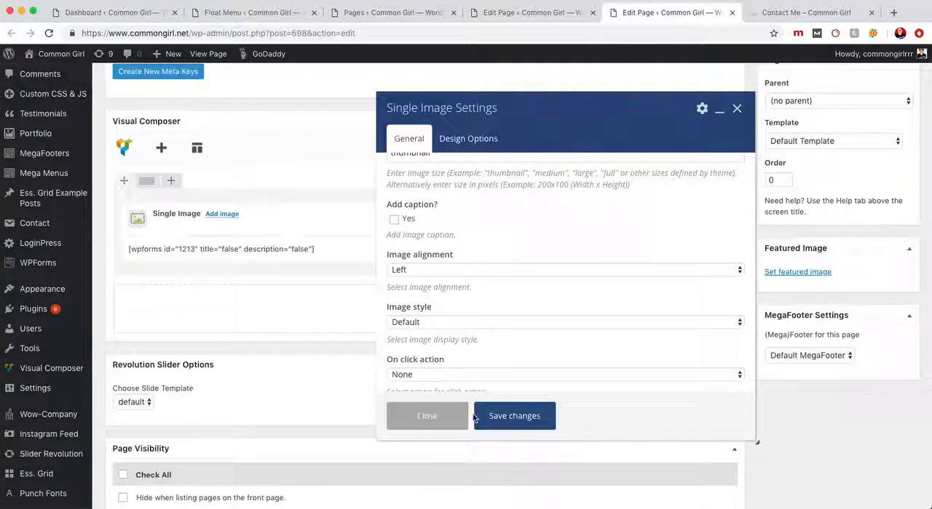
left_click(428, 416)
left_click_drag(374, 220, 377, 250)
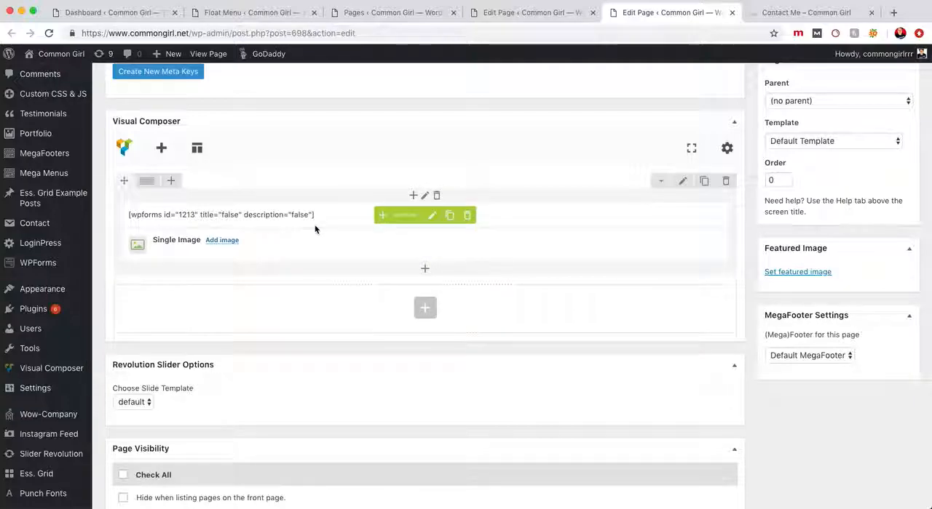
Duplicate the row with the form and image, and delete the form's text block from the copy
left_click(703, 182)
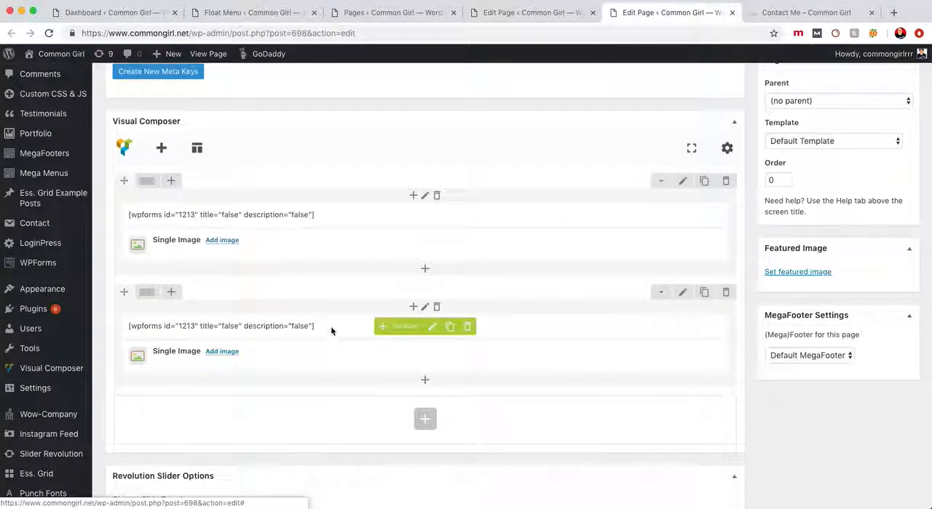
left_click(468, 327)
left_click(564, 100)
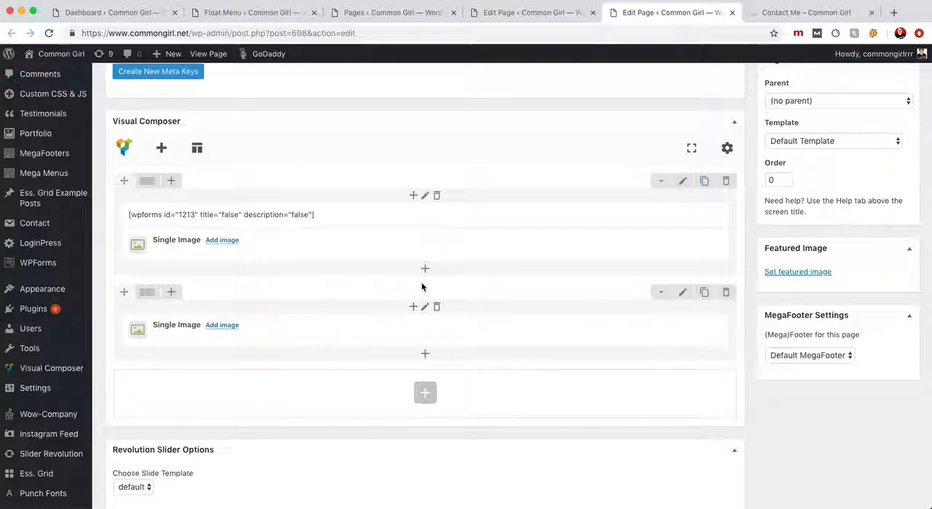
Preview the Contact Me page's changes and examine the contact form and the image placeholders beneath it
scroll(422, 313, "up", 2)
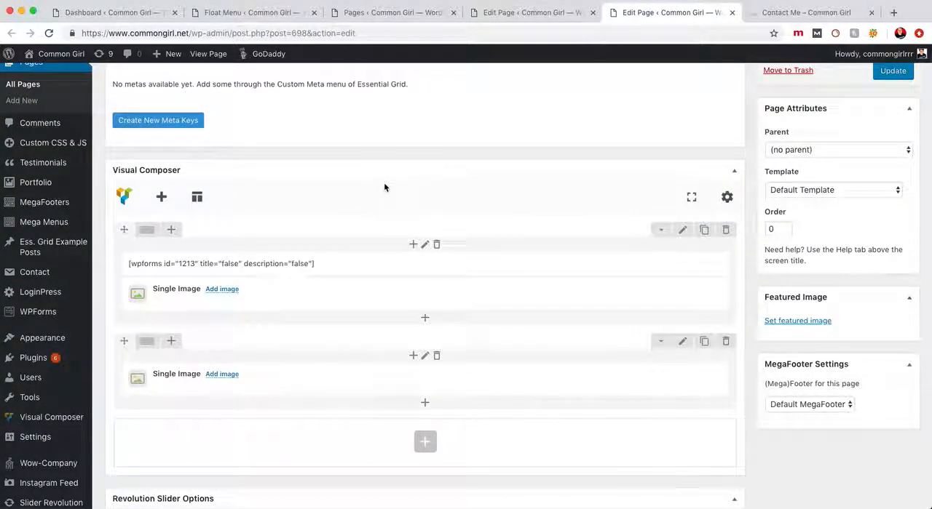
scroll(384, 189, "up", 2)
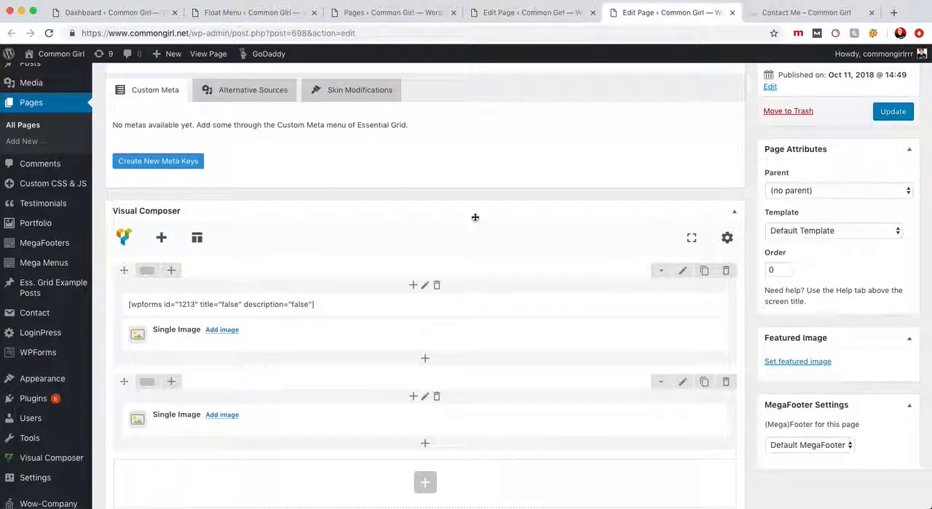
scroll(488, 221, "down", 1)
scroll(498, 233, "up", 6)
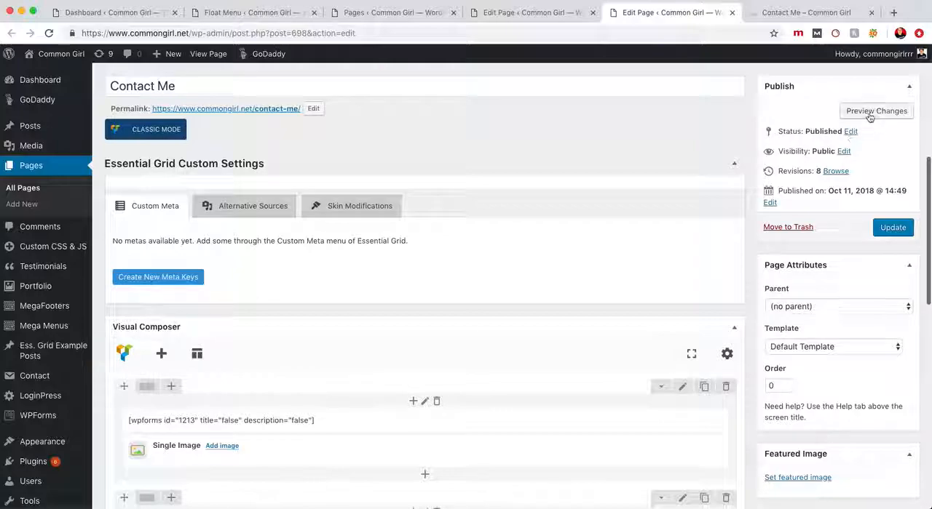
left_click(872, 111)
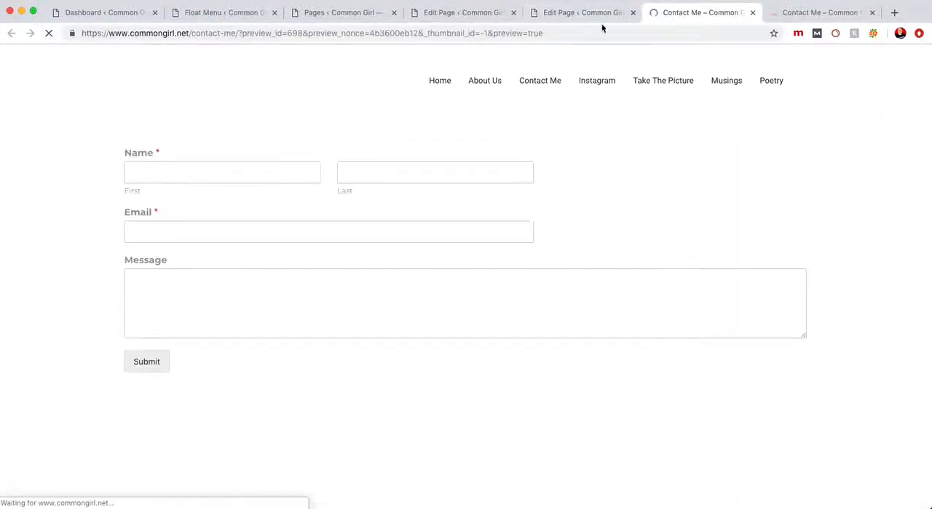
scroll(264, 306, "down", 5)
scroll(265, 310, "down", 10)
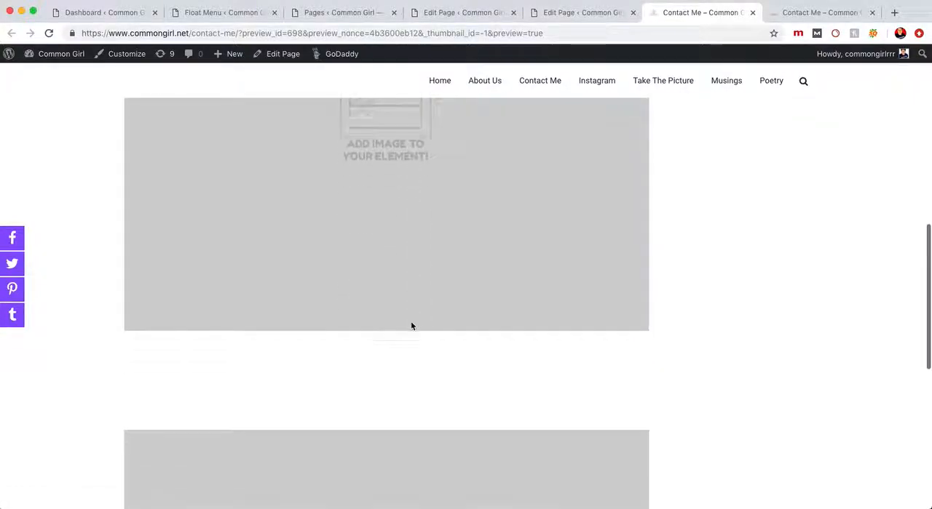
scroll(337, 313, "up", 10)
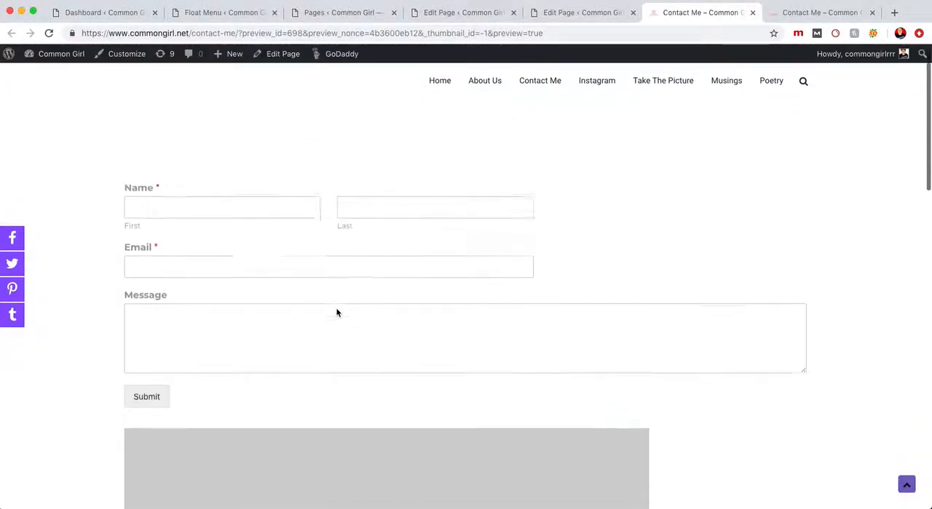
Return to the Contact Me page editor and reload it, discarding the unsaved layout changes
left_click(591, 13)
scroll(497, 304, "down", 6)
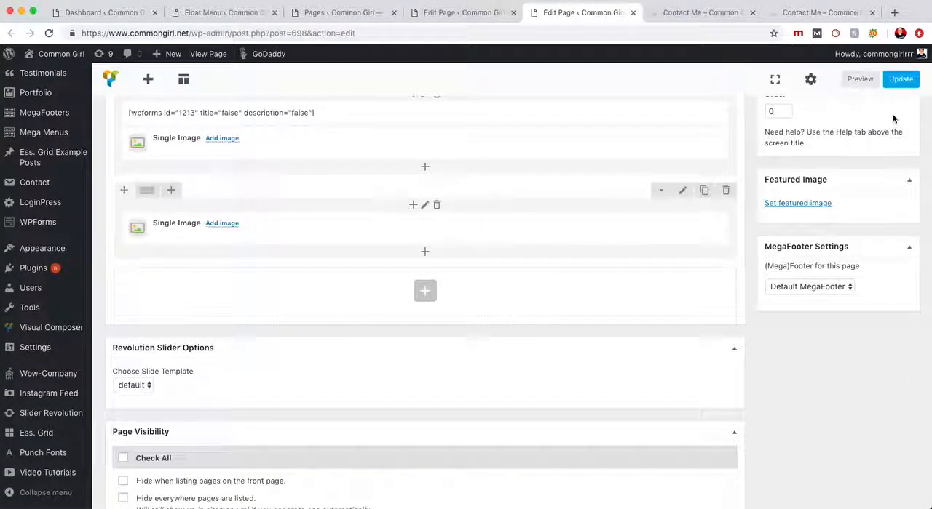
scroll(893, 118, "up", 4)
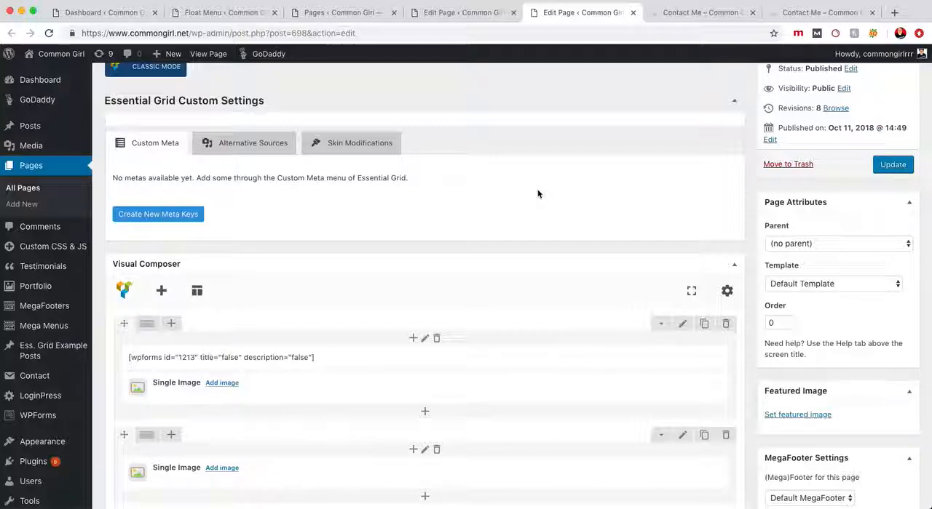
key("super+r")
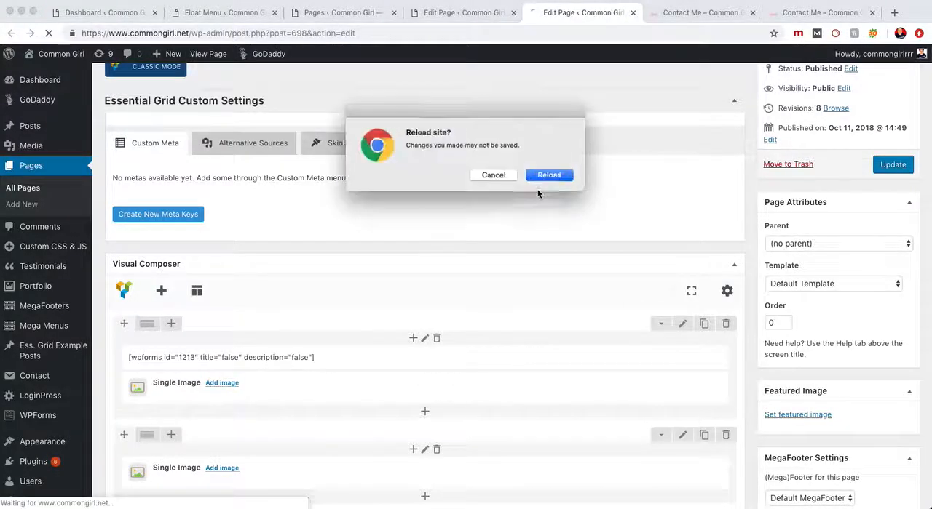
left_click(556, 177)
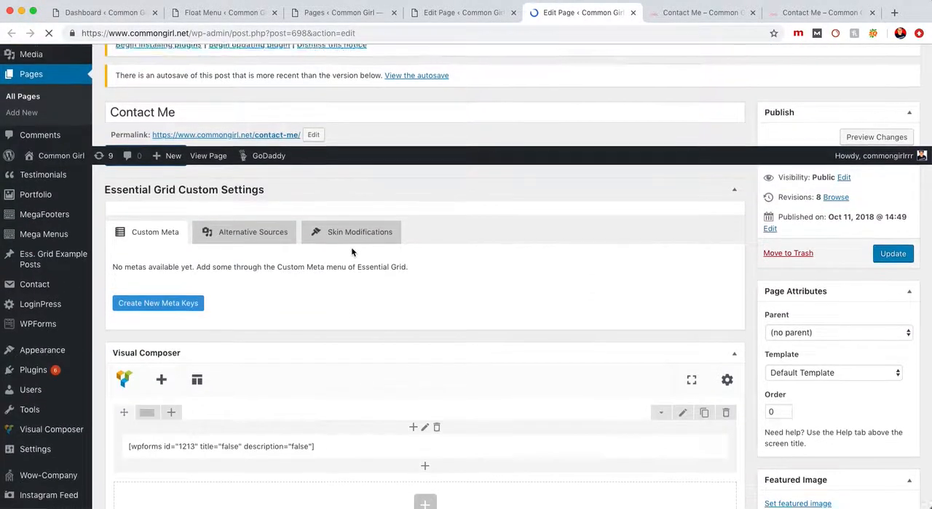
Check the page settings, including the Disable page title option, and preview the Contact Me page
scroll(352, 252, "down", 3)
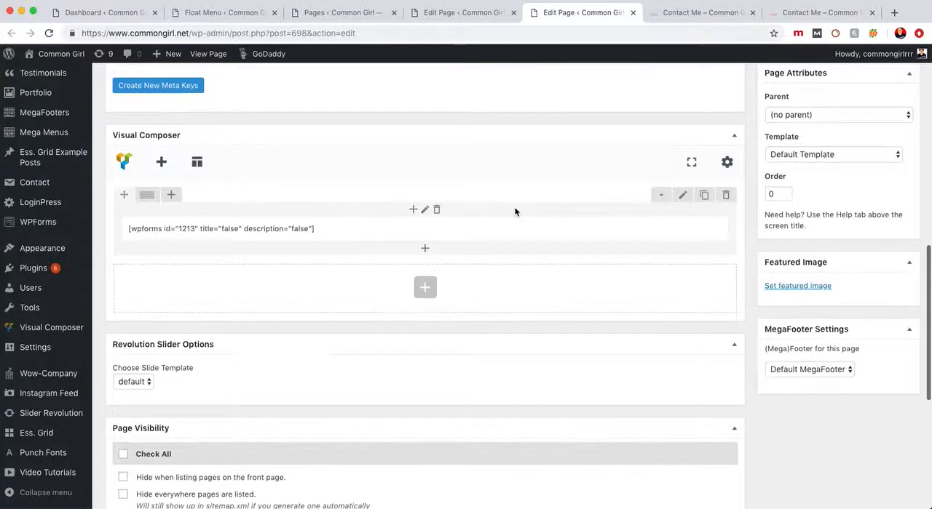
scroll(515, 211, "down", 3)
scroll(514, 212, "down", 5)
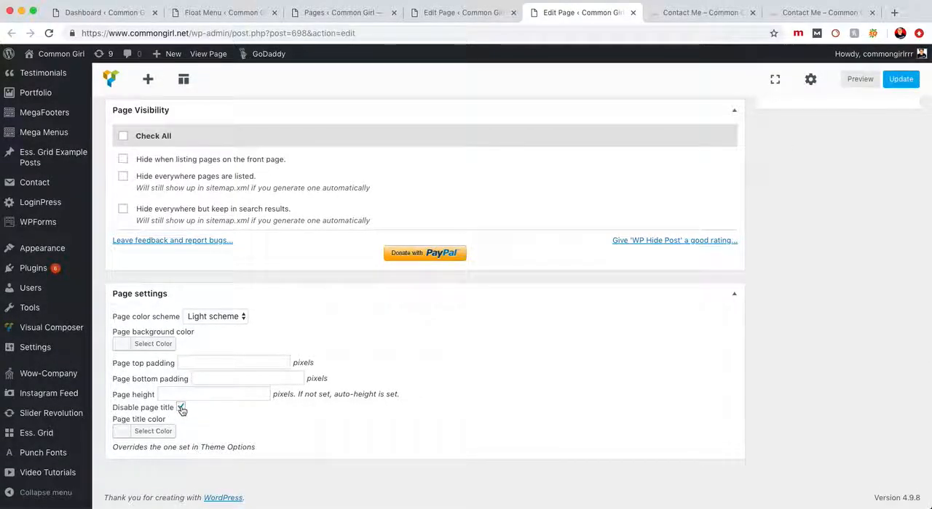
scroll(182, 409, "up", 5)
left_click(852, 80)
left_click(673, 16)
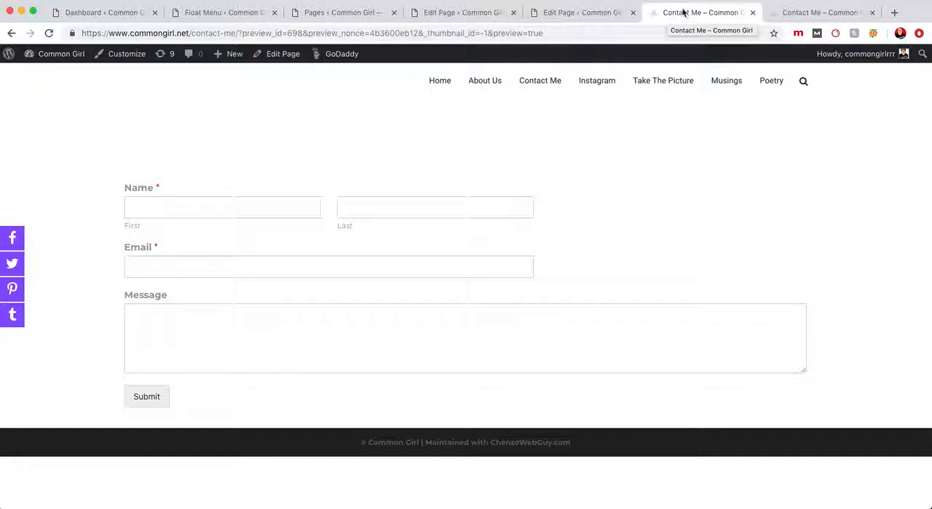
Create a new page on the Common Girl site and title it "Tester"
mouse_move(226, 58)
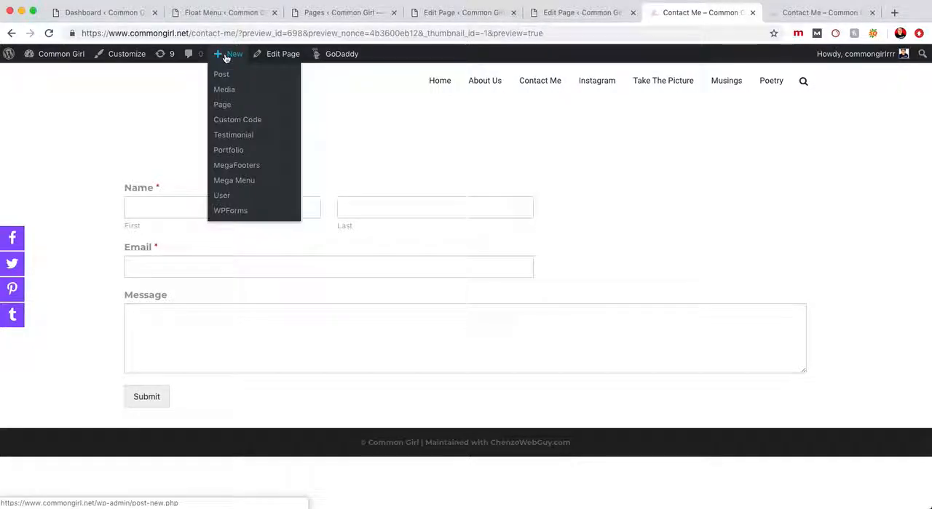
left_click(225, 107, "super")
left_click(717, 16)
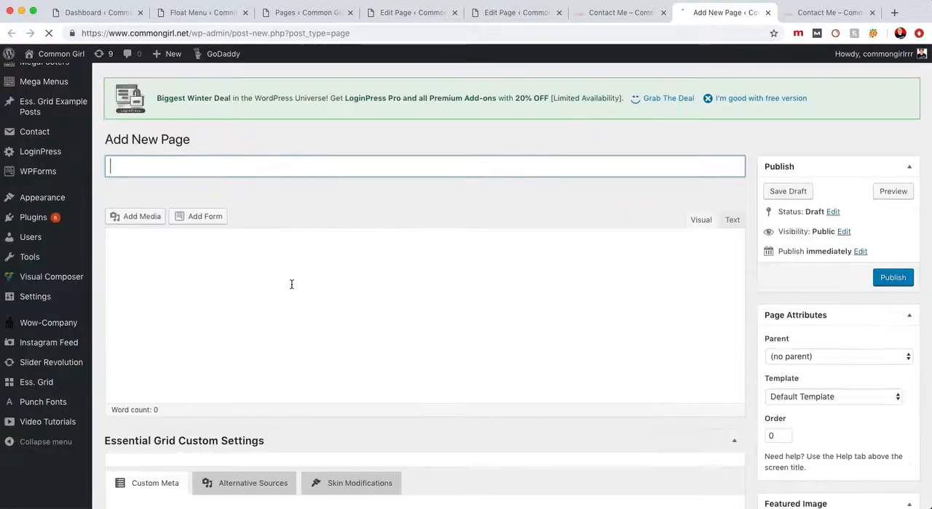
type("Tester")
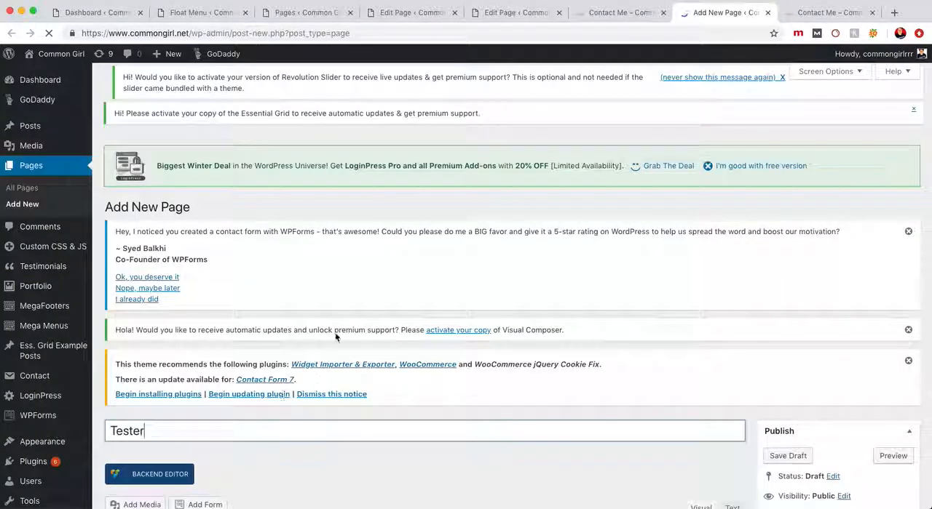
scroll(335, 337, "down", 3)
left_click(335, 337)
scroll(329, 343, "down", 2)
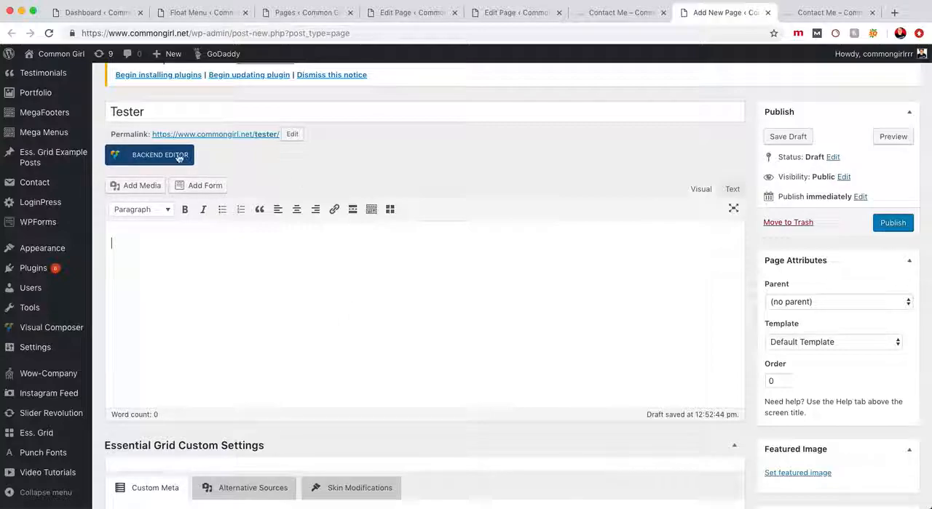
Switch the Tester page from the classic editor to the Visual Composer backend editor
left_click(157, 164)
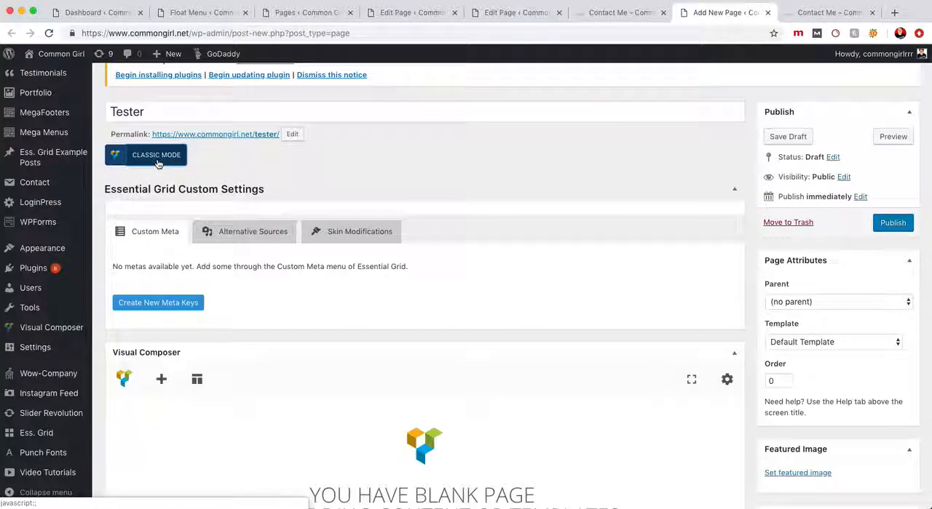
scroll(340, 275, "down", 1)
scroll(340, 277, "down", 1)
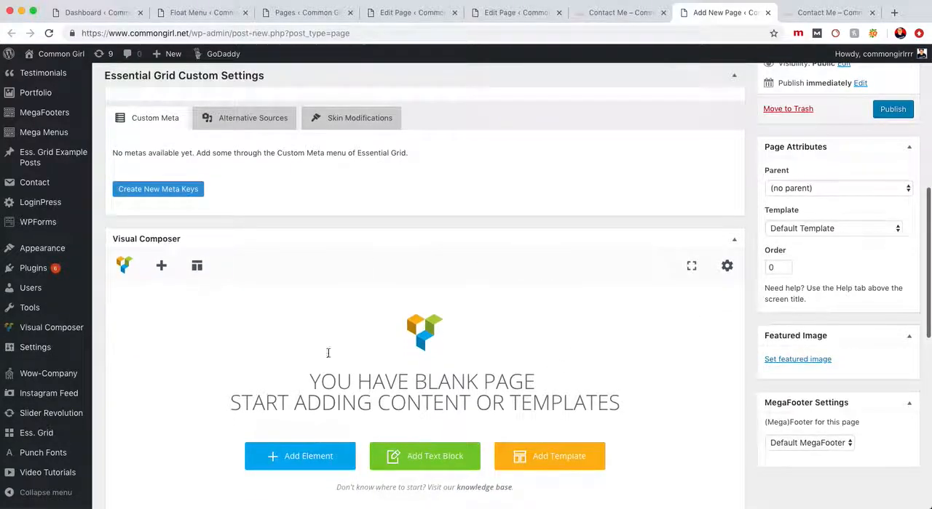
scroll(493, 335, "down", 1)
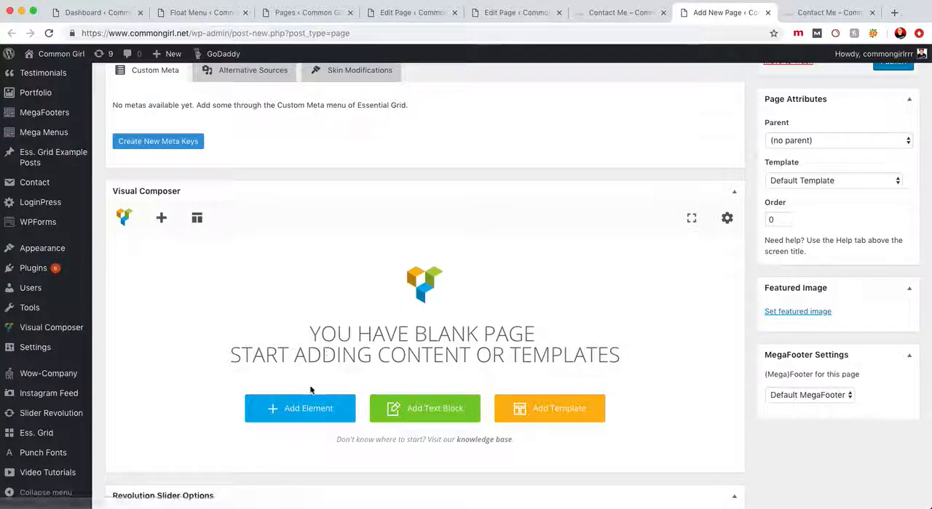
scroll(313, 385, "down", 2)
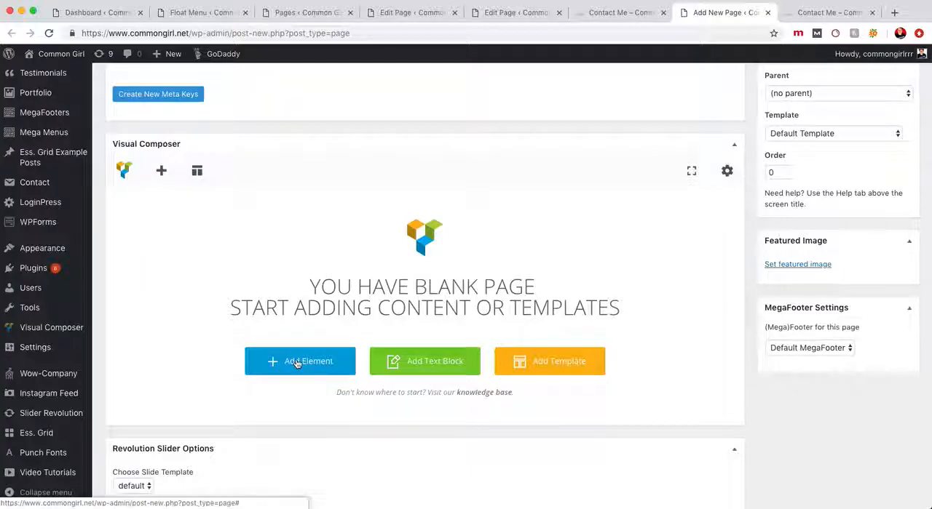
Add a Text Block element to the blank Tester page, keep its placeholder text, and save its settings
left_click(296, 364)
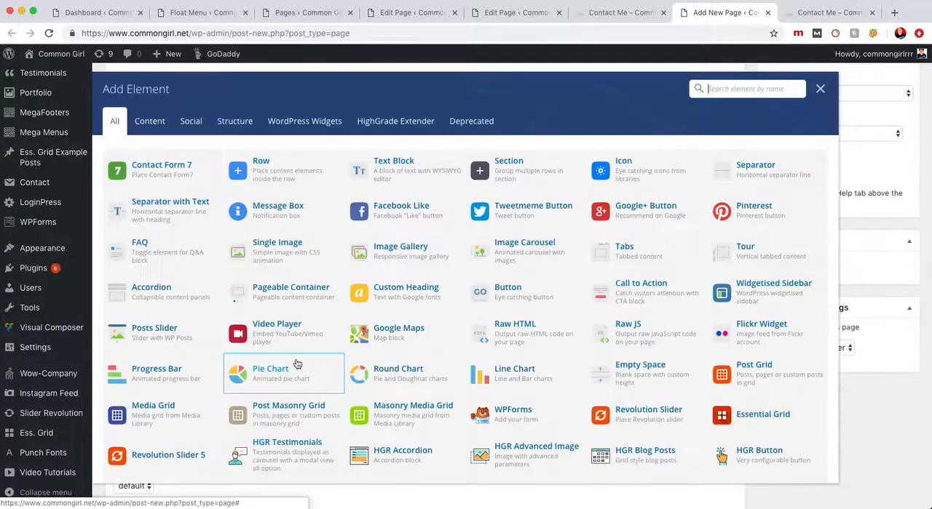
left_click(429, 174)
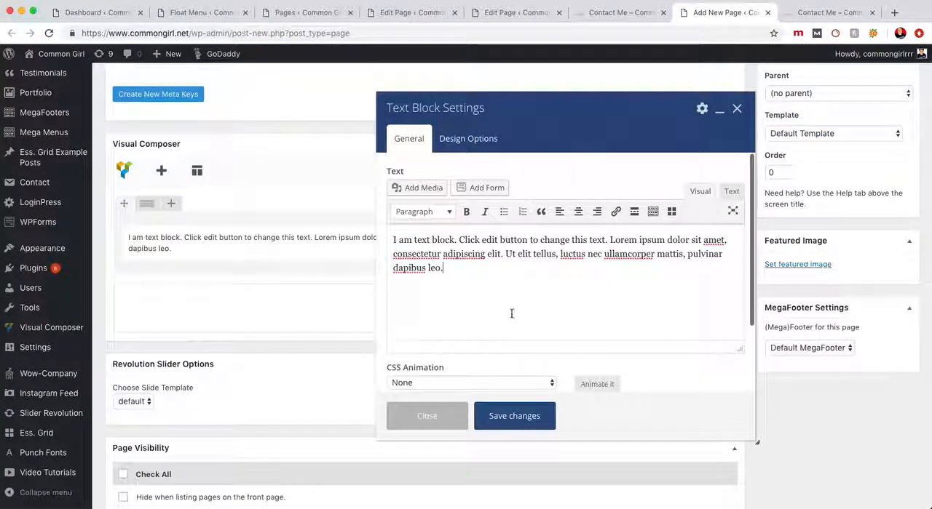
scroll(471, 268, "down", 3)
scroll(473, 269, "up", 3)
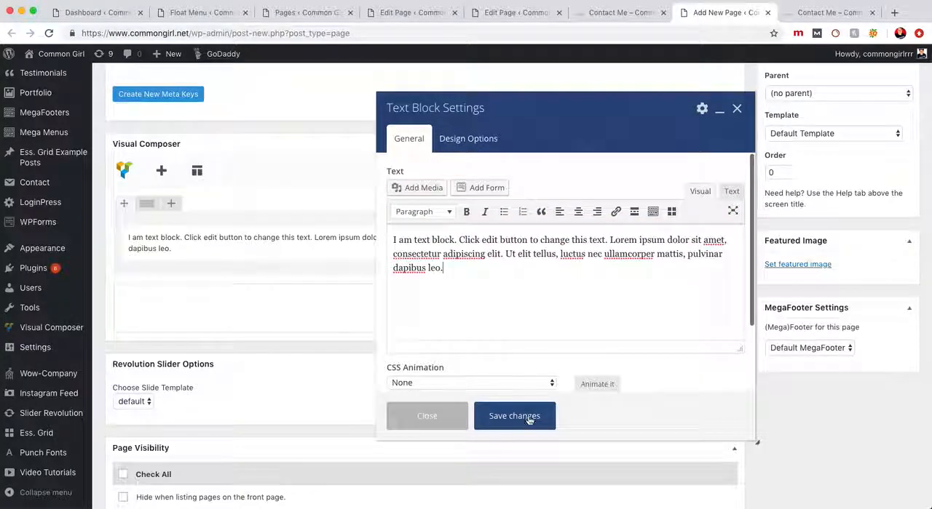
left_click(530, 426)
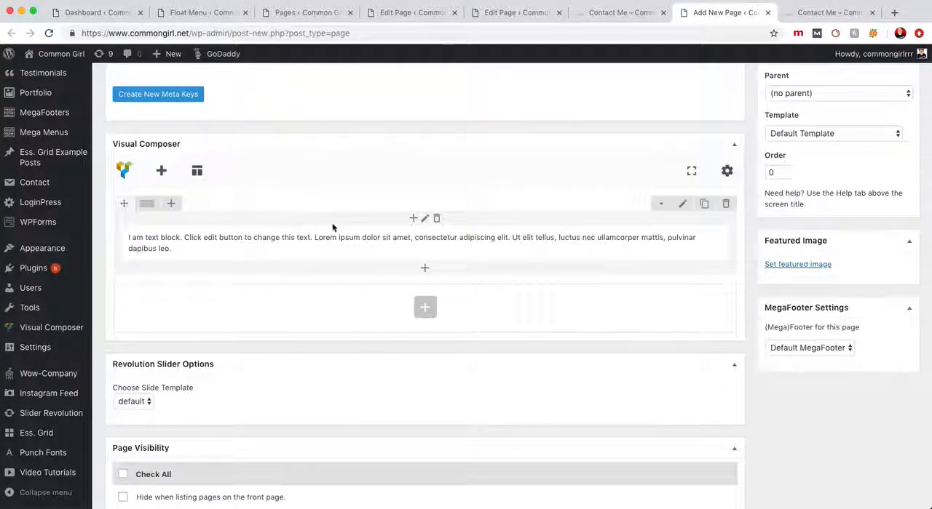
Review the Tester page's visibility options, page settings and Visual Composer layout
scroll(331, 227, "up", 1)
scroll(328, 229, "down", 4)
scroll(266, 369, "down", 5)
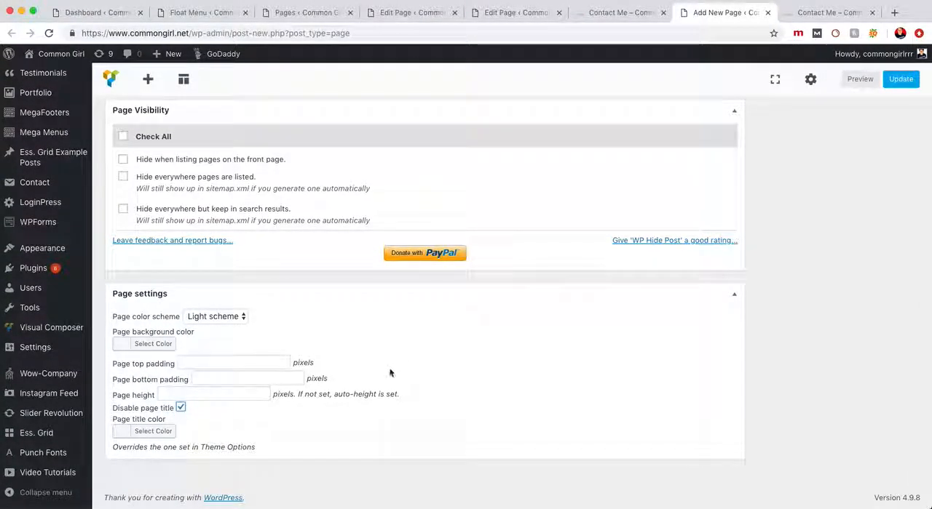
scroll(426, 354, "up", 10)
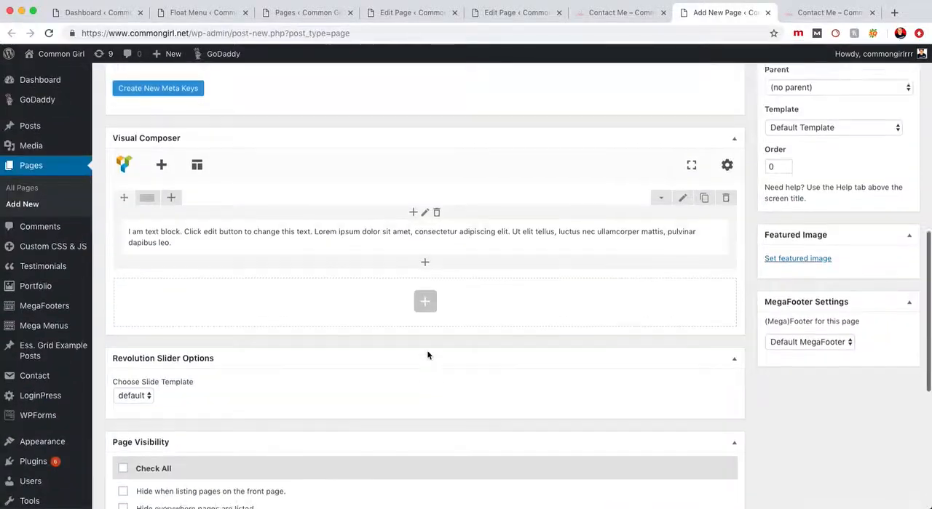
mouse_move(359, 383)
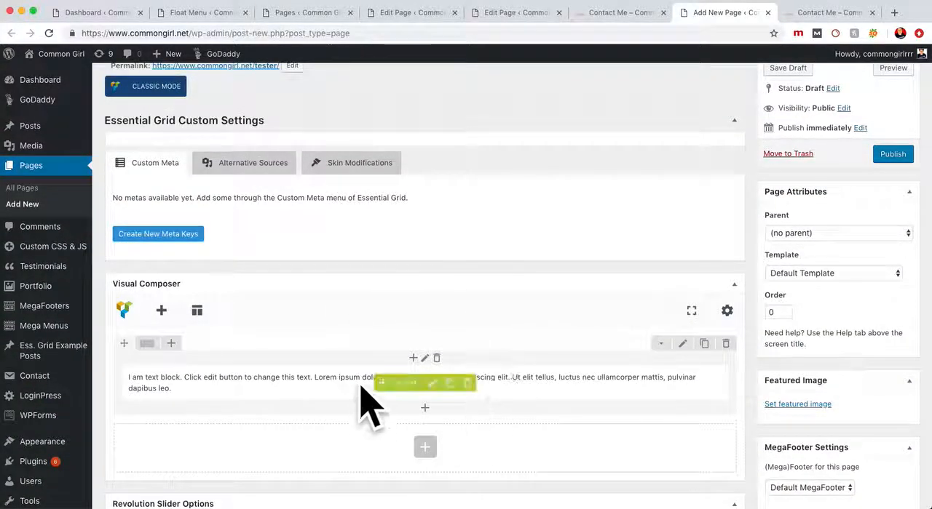
scroll(502, 342, "up", 2)
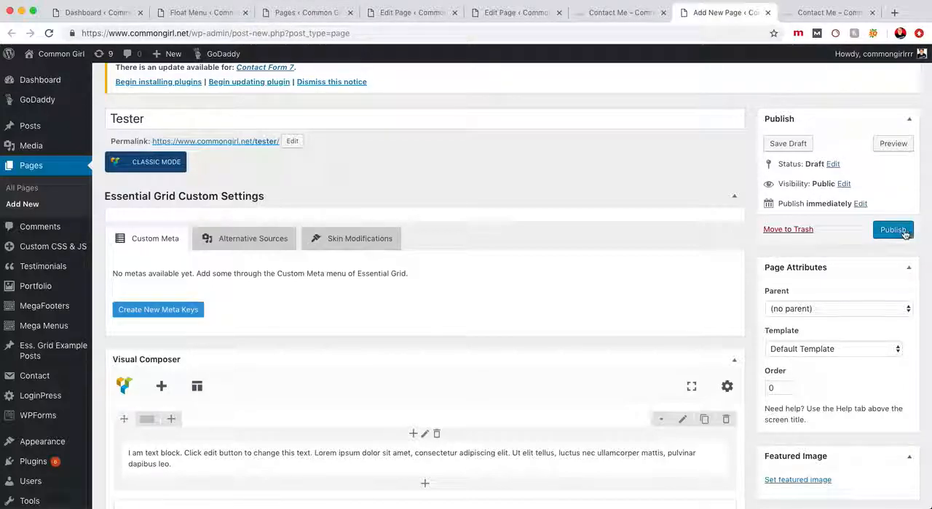
Check the live site's navigation menu, and open the Main Menu structure for editing from the WordPress dashboard
left_click(804, 13)
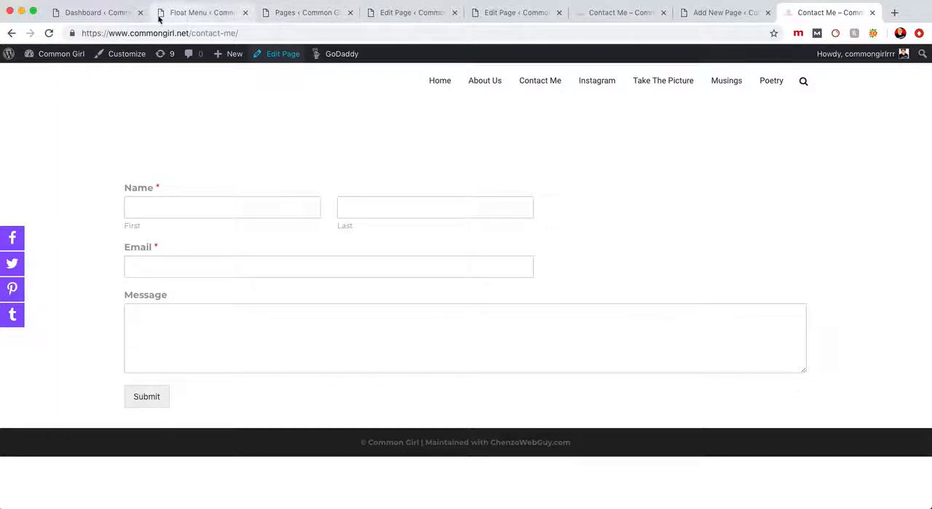
left_click(85, 17)
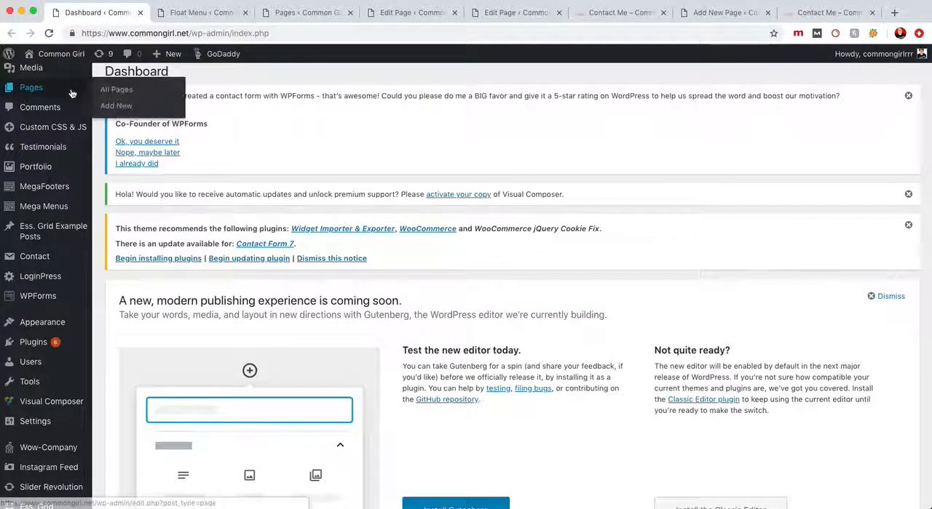
mouse_move(82, 321)
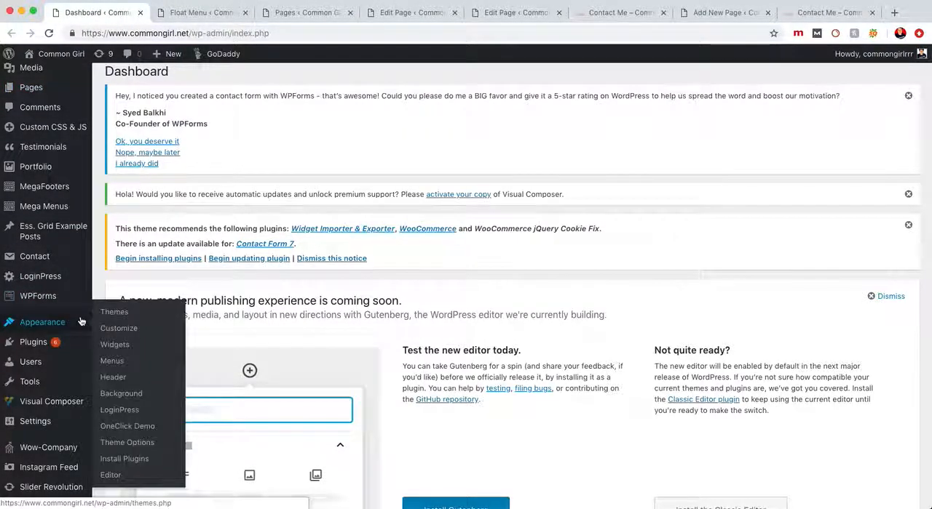
left_click(113, 362)
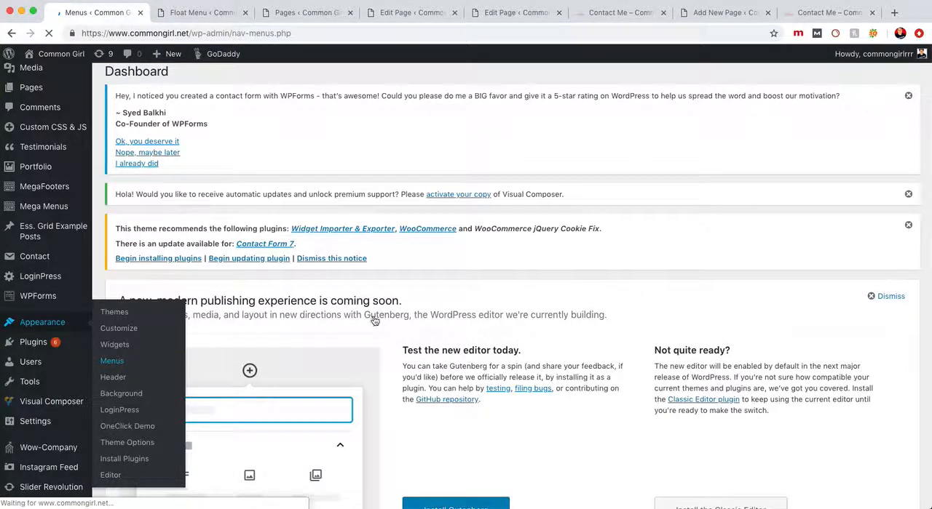
scroll(383, 314, "down", 5)
scroll(383, 315, "down", 1)
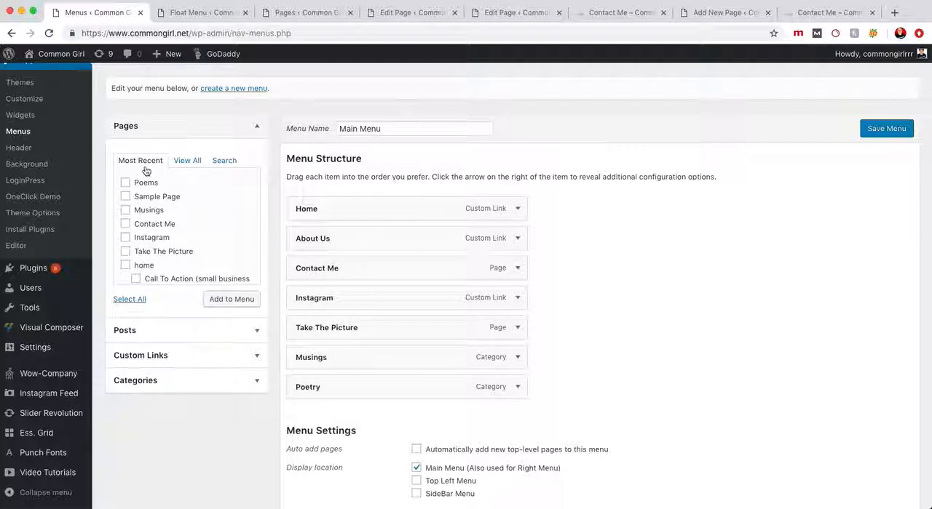
Add the Poems page to the Main Menu and nest it as a sub item under Home
left_click(227, 161)
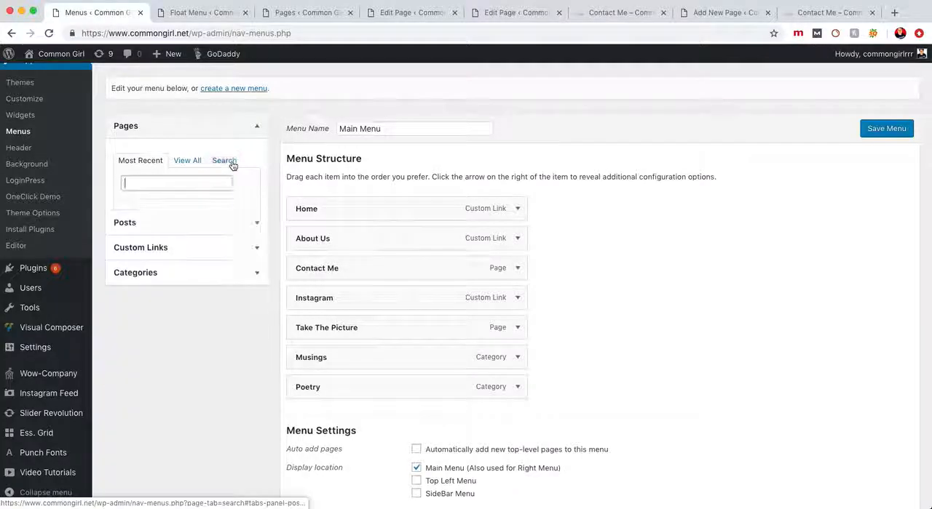
left_click(141, 162)
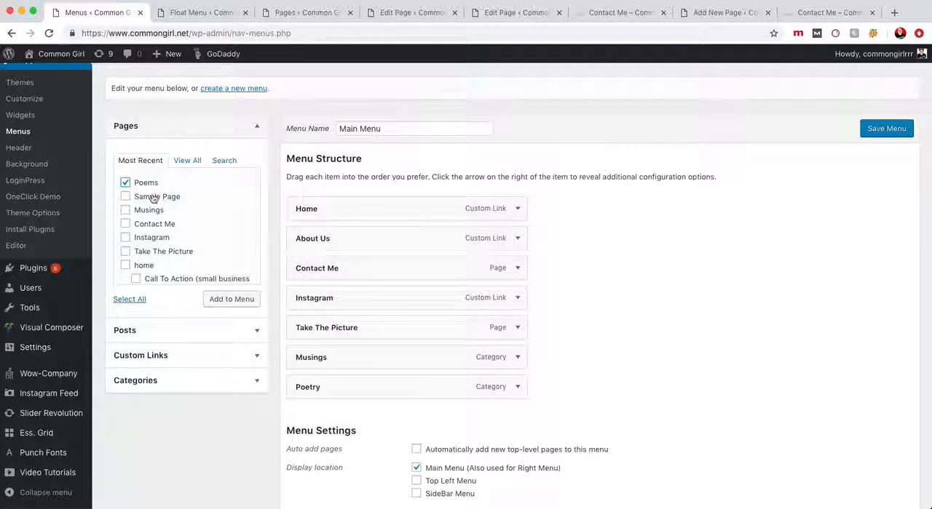
left_click(242, 304)
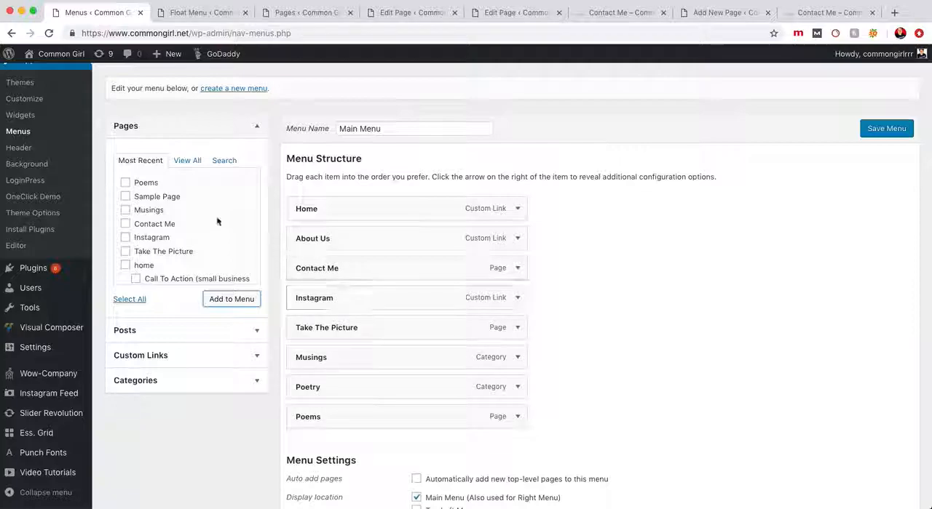
left_click_drag(337, 416, 354, 241)
scroll(304, 235, "down", 1)
scroll(396, 232, "up", 1)
scroll(356, 245, "up", 1)
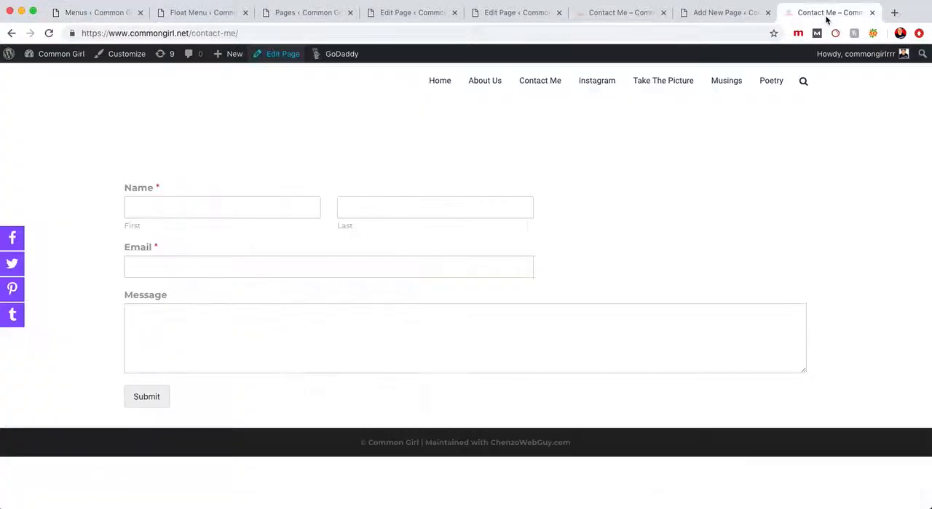
Close the Float Menu, Pages, both Edit Page and Contact Me preview tabs, keeping the Tester page open
left_click(827, 12)
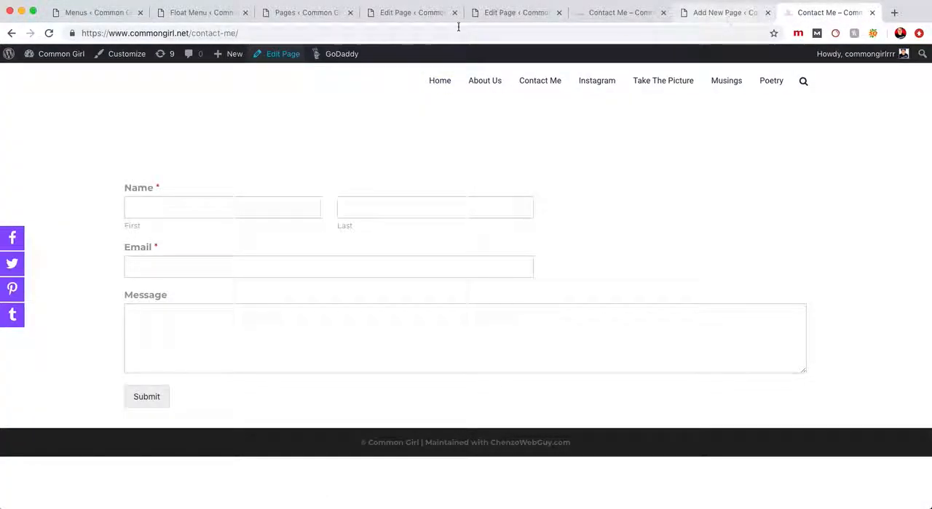
left_click(214, 14)
key("super+w")
key("super+w")
key("super+w")
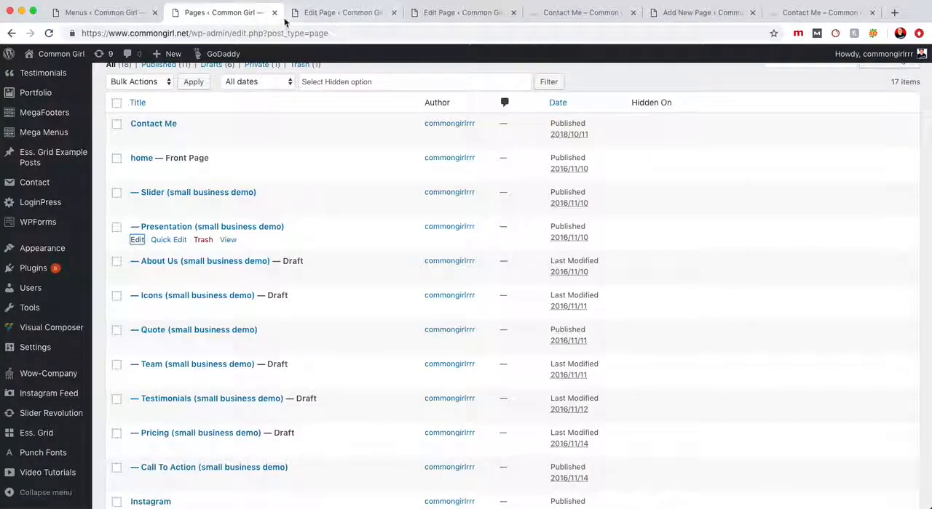
key("super+w")
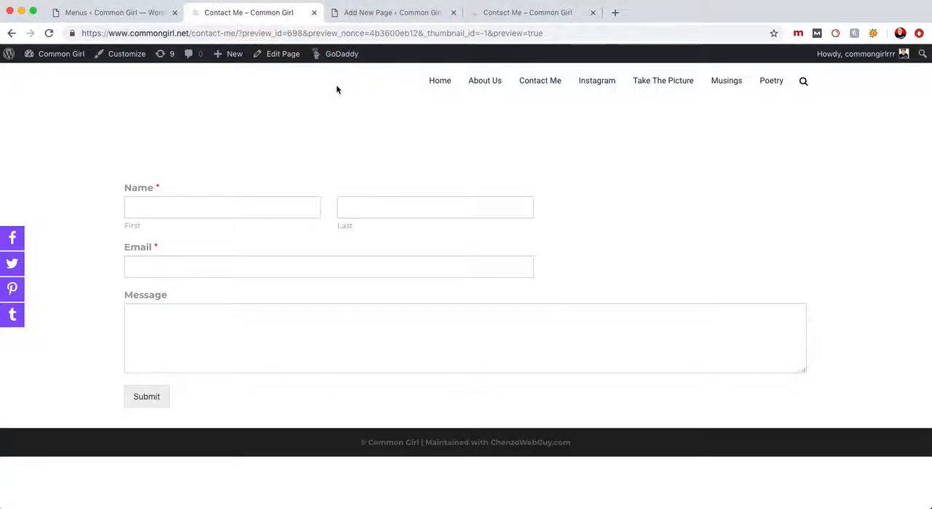
key("super+w")
scroll(293, 271, "down", 3)
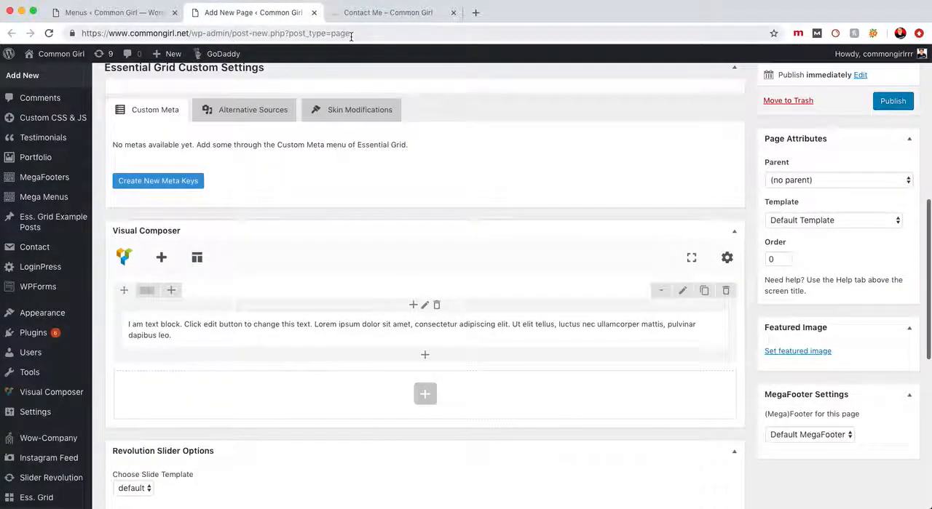
Return to the menu editor and remove the Poems sub item from the Main Menu
left_click(127, 12)
scroll(364, 235, "down", 1)
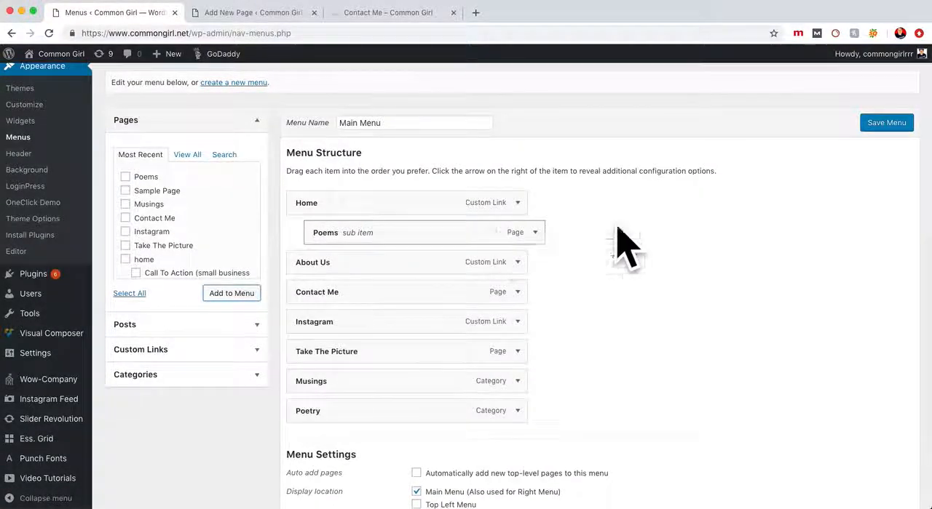
left_click(896, 129)
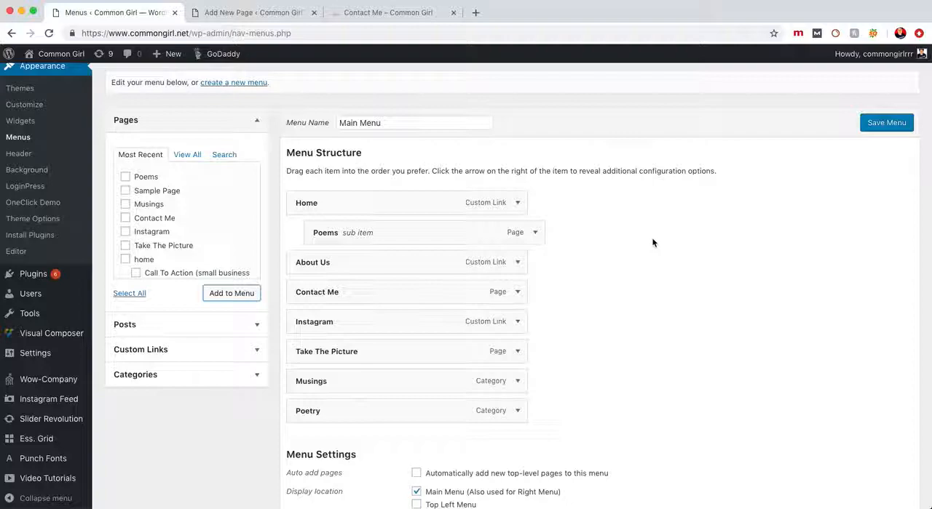
left_click(535, 232)
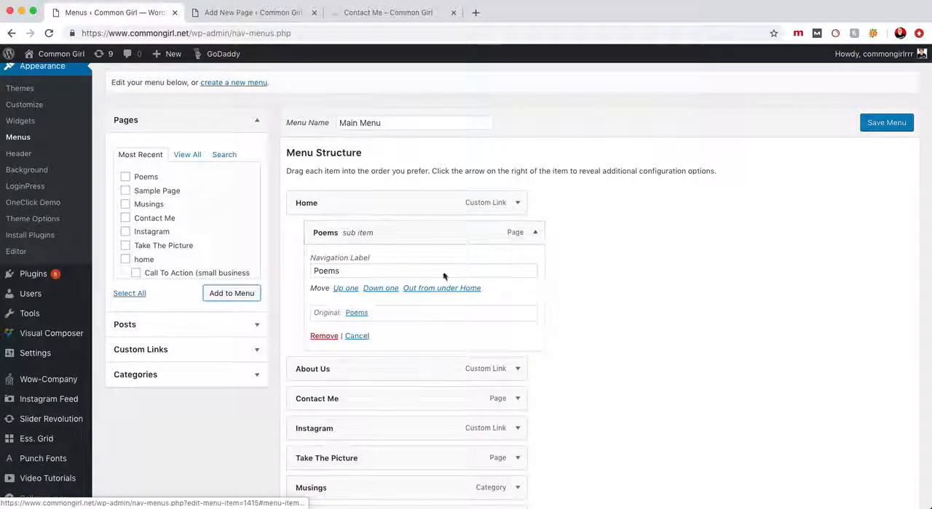
left_click(324, 335)
scroll(195, 308, "down", 1)
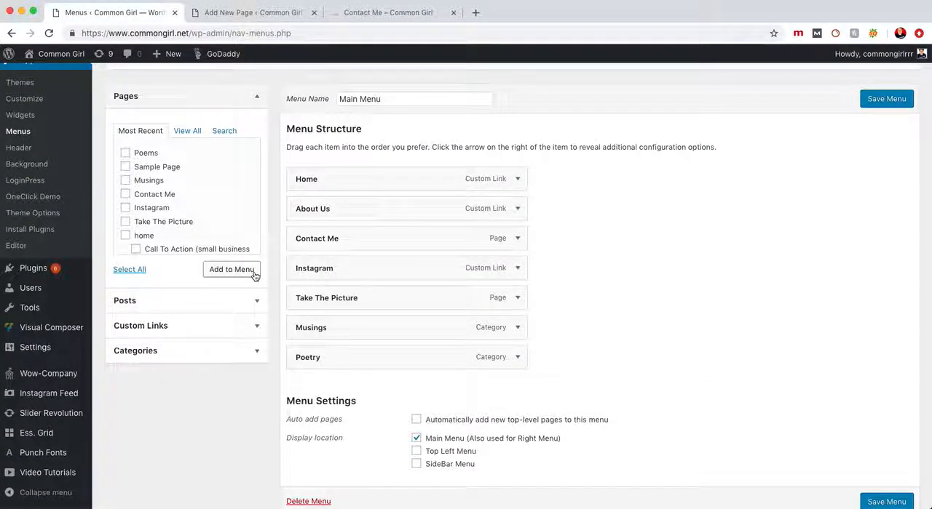
View the live site's Take The Picture page and the external Mirakee profile linked from its navigation menu
left_click(401, 14)
left_click(663, 82)
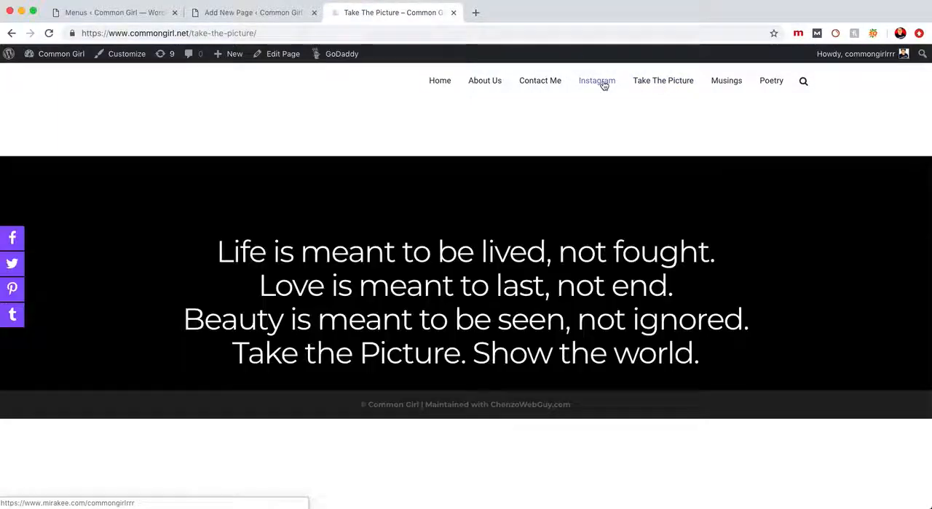
left_click(603, 83)
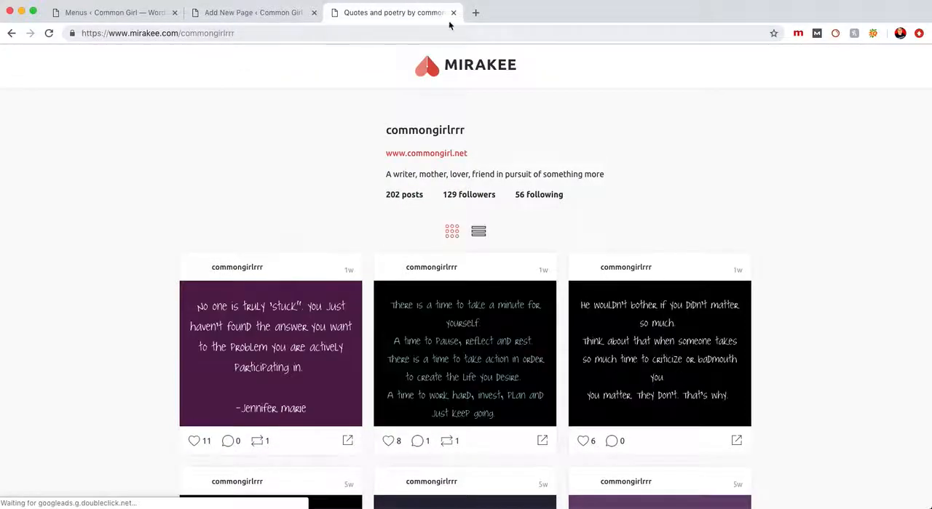
Return to the menu editor, open the Custom Links form and clear its URL field, leaving the Link Text field ready for entry
left_click(116, 16)
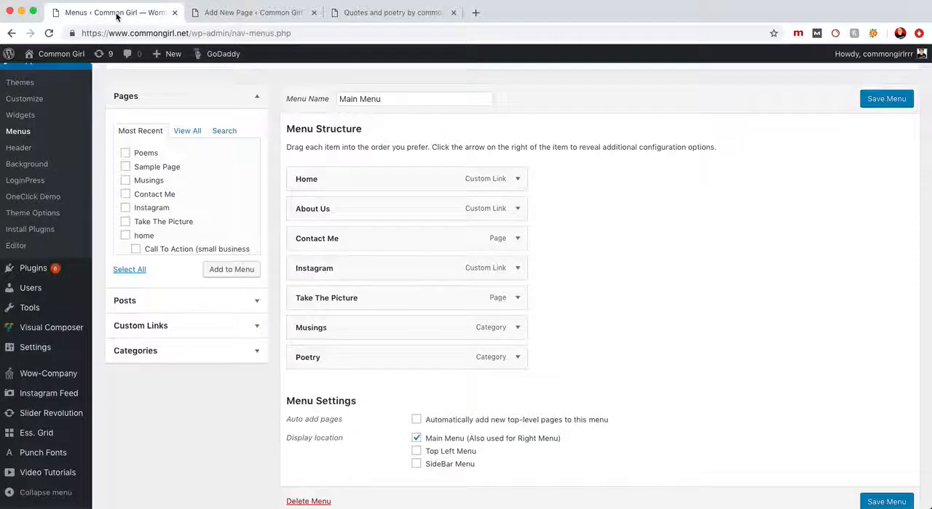
left_click(198, 332)
triple_click(200, 185)
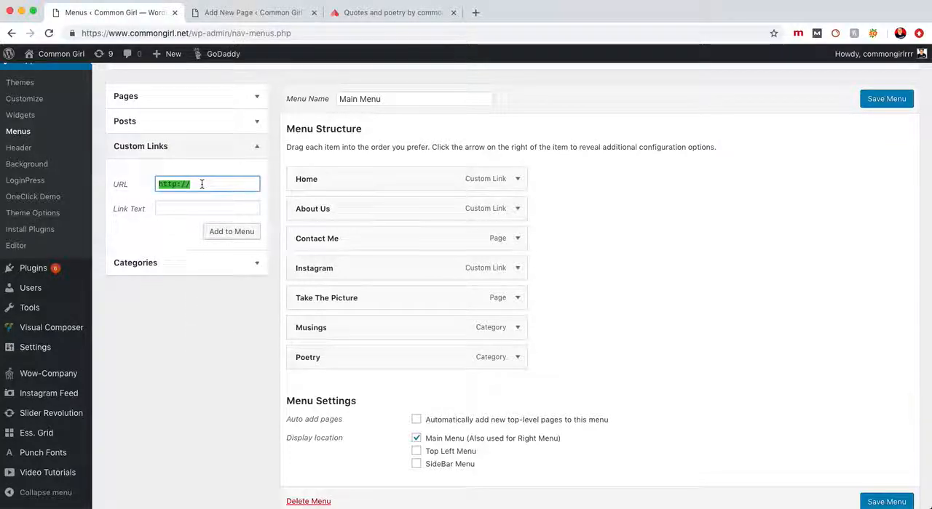
type("TEST")
triple_click(219, 187)
key("super+v")
triple_click(226, 185)
key("BackSpace")
left_click(224, 208)
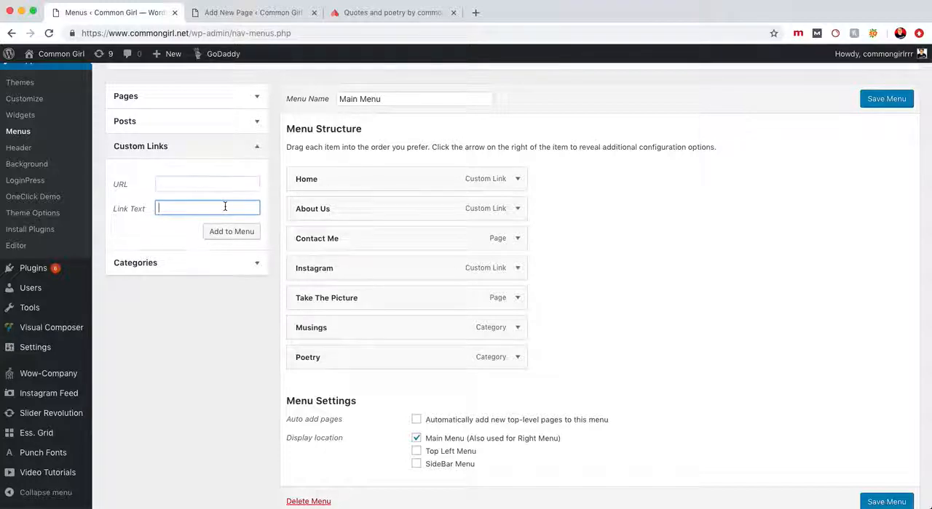
Expand the Instagram item in the Main Menu and examine its navigation label and link URL
left_click(517, 269)
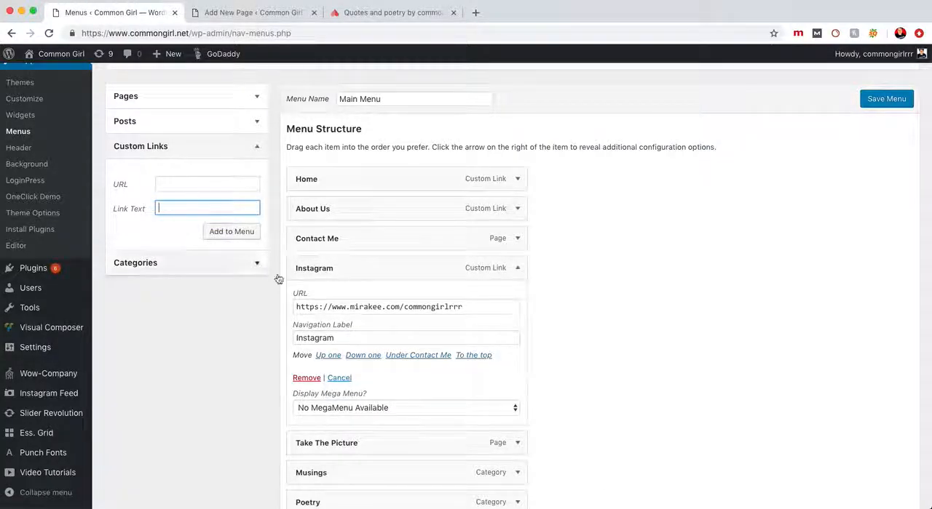
double_click(355, 339)
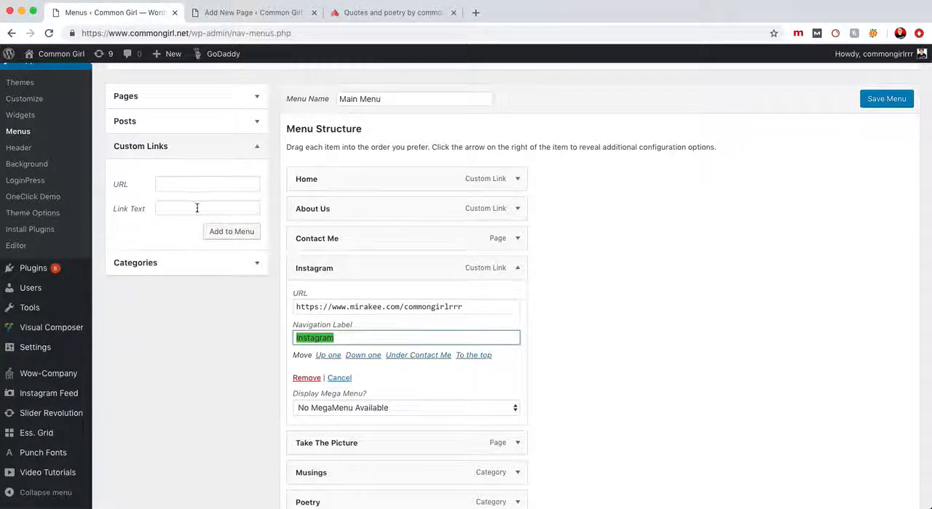
triple_click(364, 306)
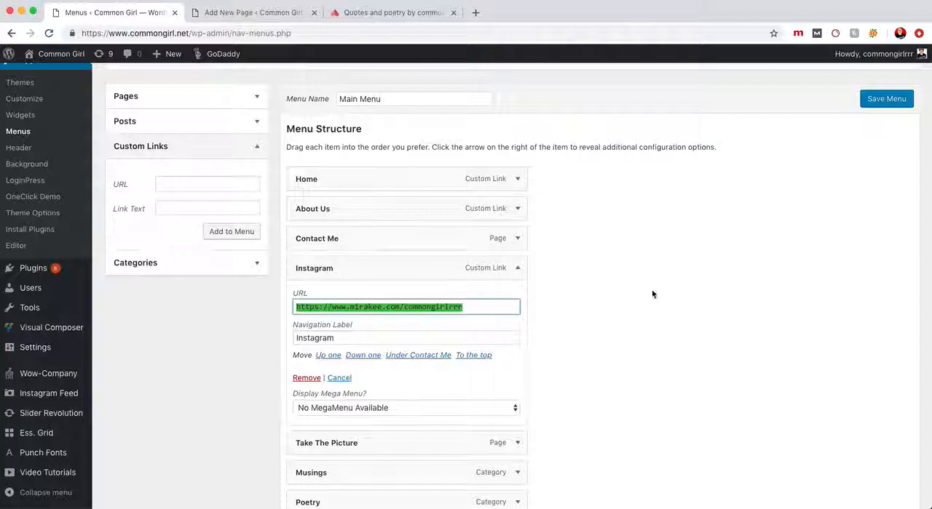
Switch to the Mirakee profile and go back to the live site's Take The Picture page
left_click(410, 12)
scroll(324, 128, "left", 5)
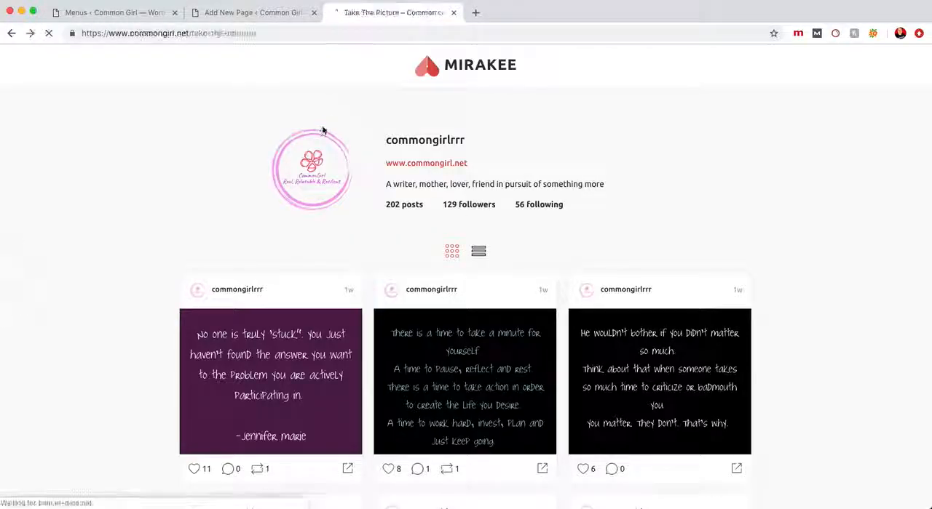